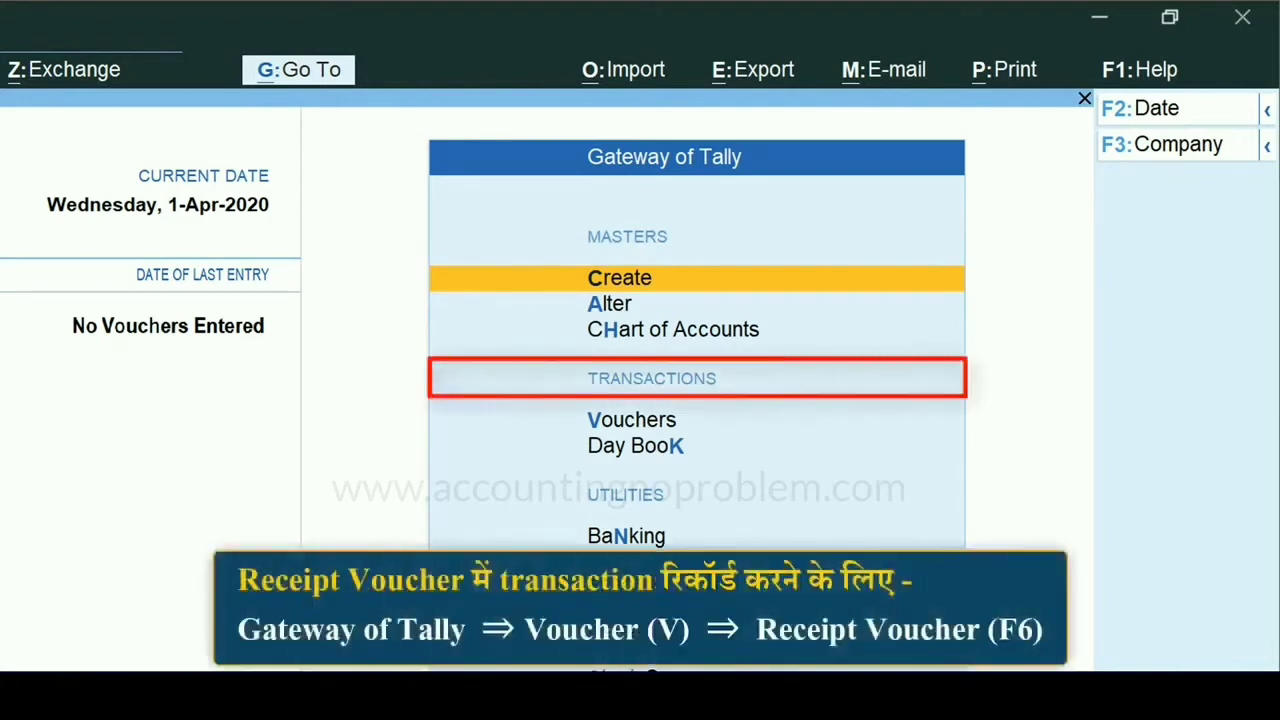
- Open the voucher entry screen for A to Z Traders from the Gateway of Tally
key(Down)
key(Down)
key(Down)
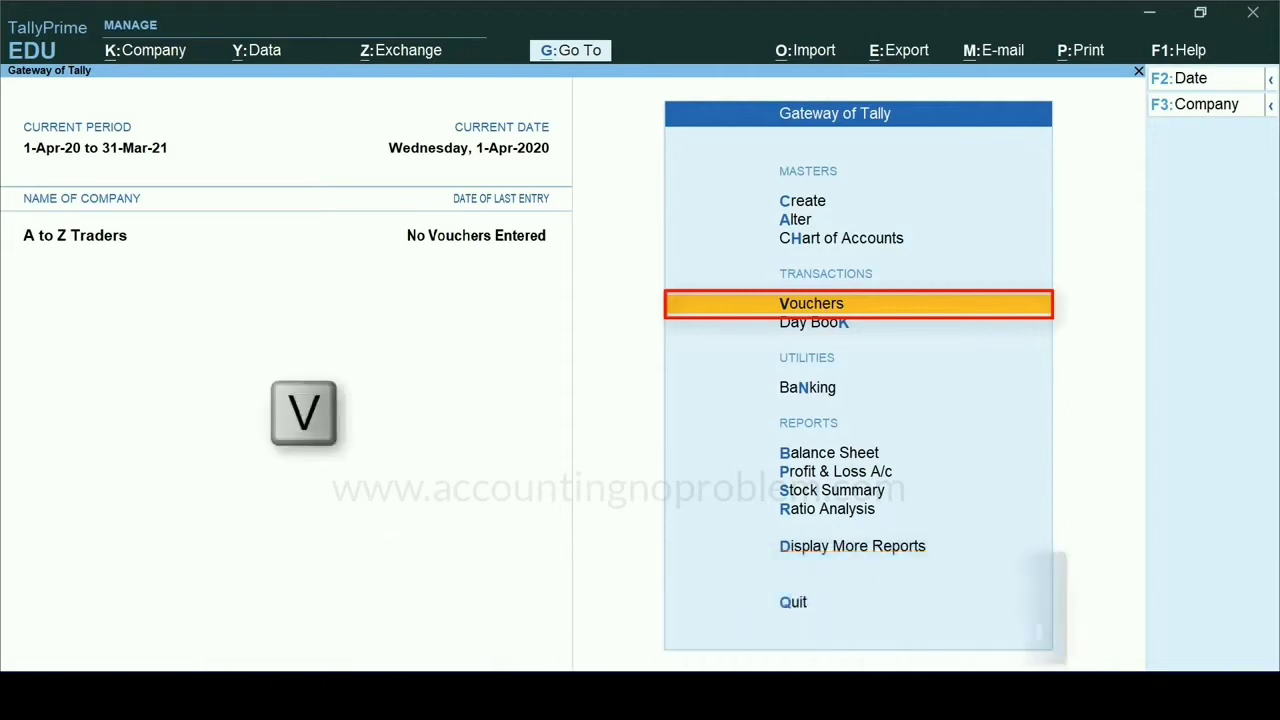
key(v)
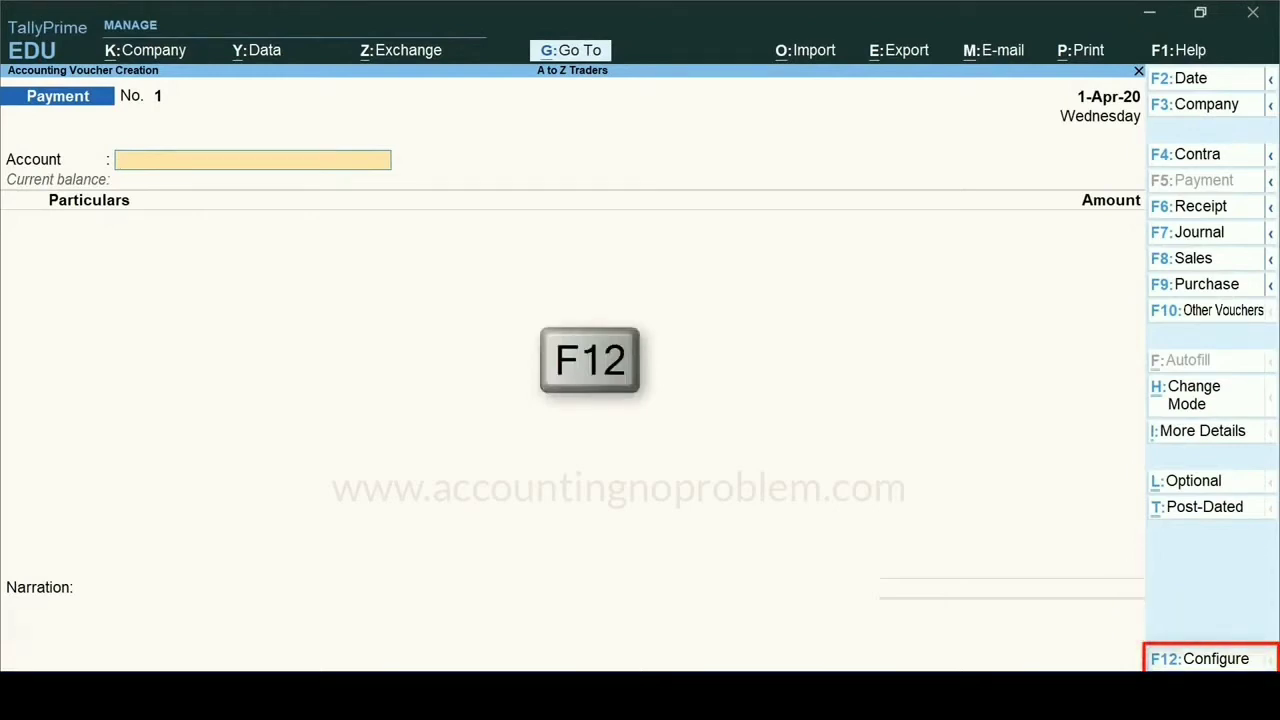
- Open the voucher configuration and set Show more configurations to Yes
key(F12)
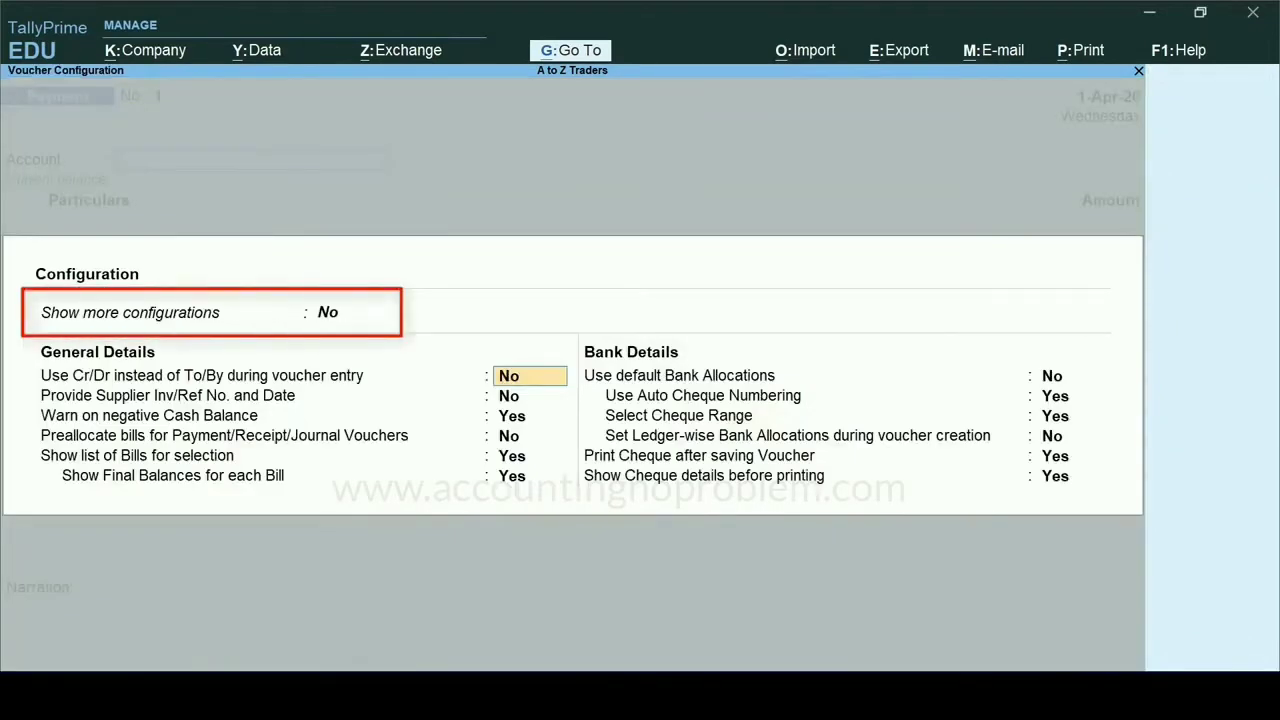
key(BackSpace)
key(BackSpace)
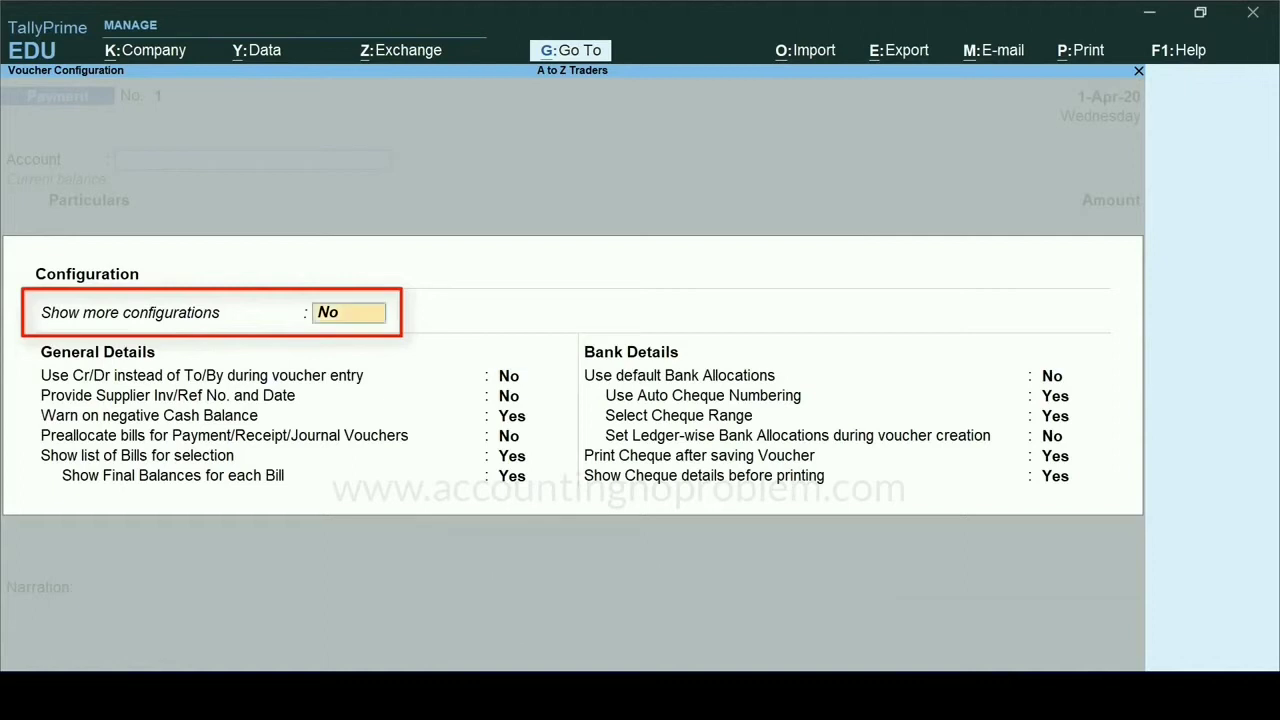
text(y)
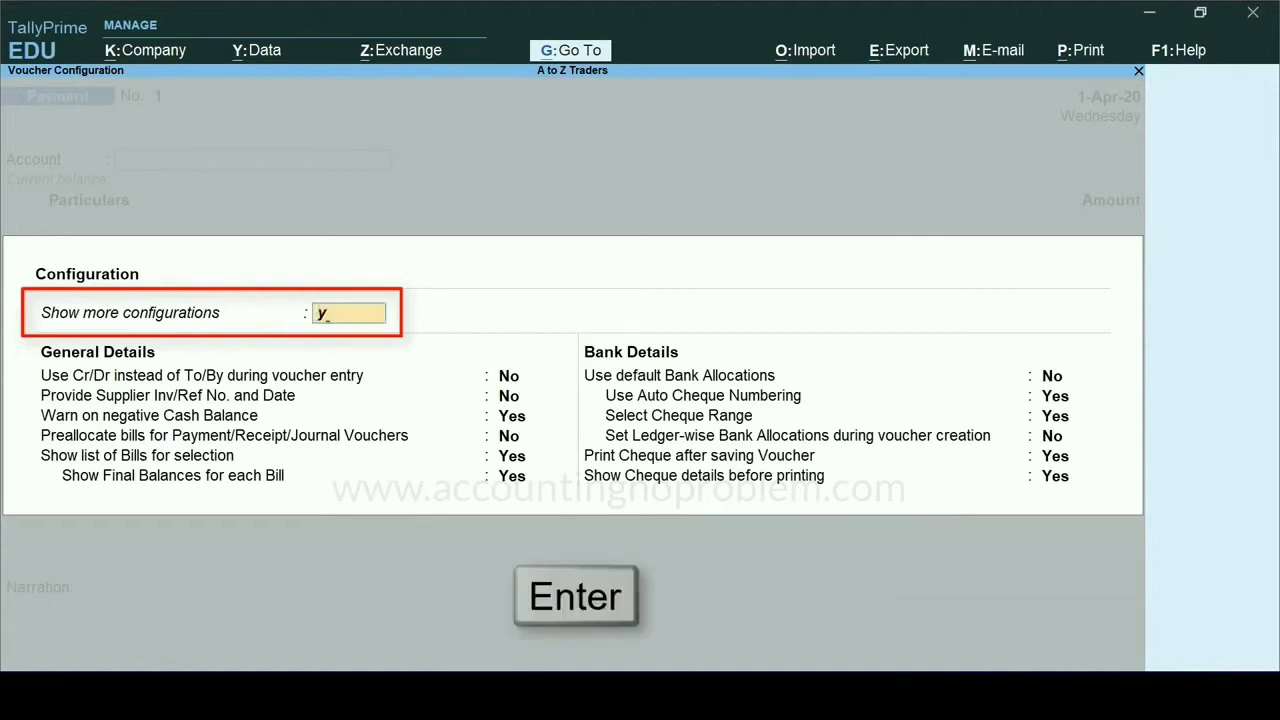
key(Return)
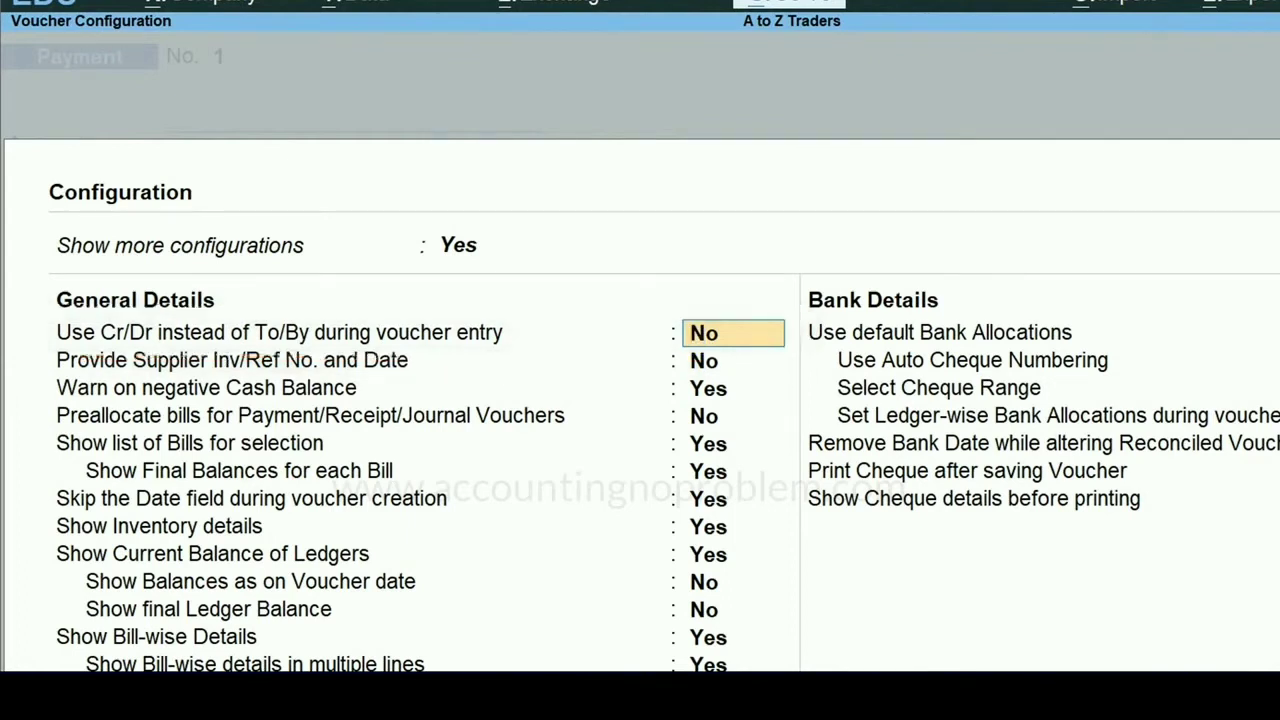
- Set Use Cr/Dr instead of To/By to Yes and Skip the Date field during voucher creation to No, and save the configuration
key(y)
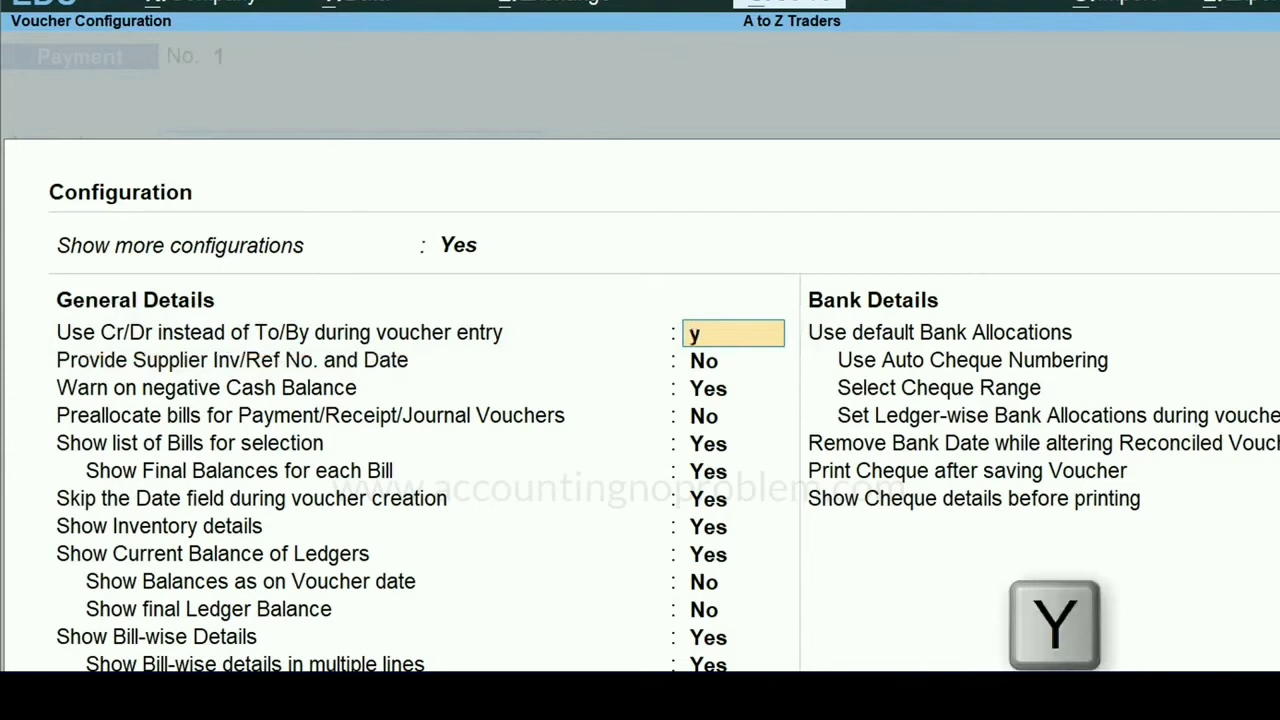
key(Return)
key(Return)
key(Return)
key(Return)
key(Return)
key(Return)
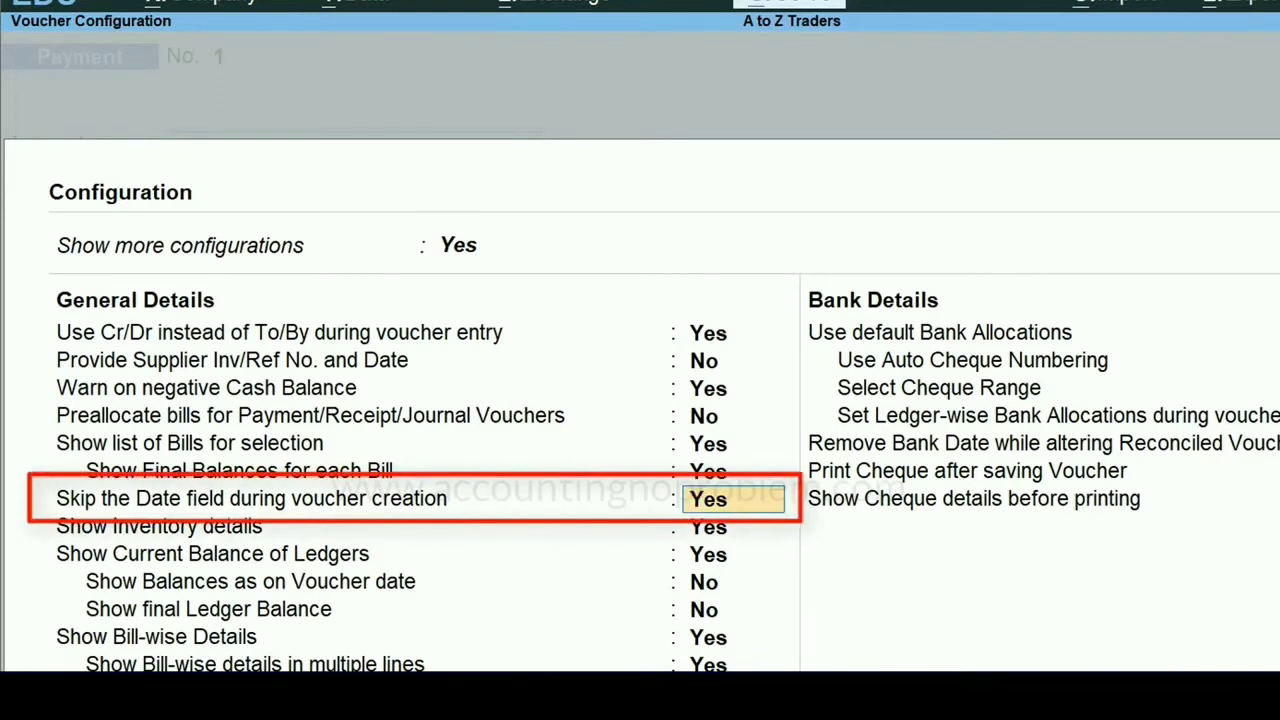
text(n)
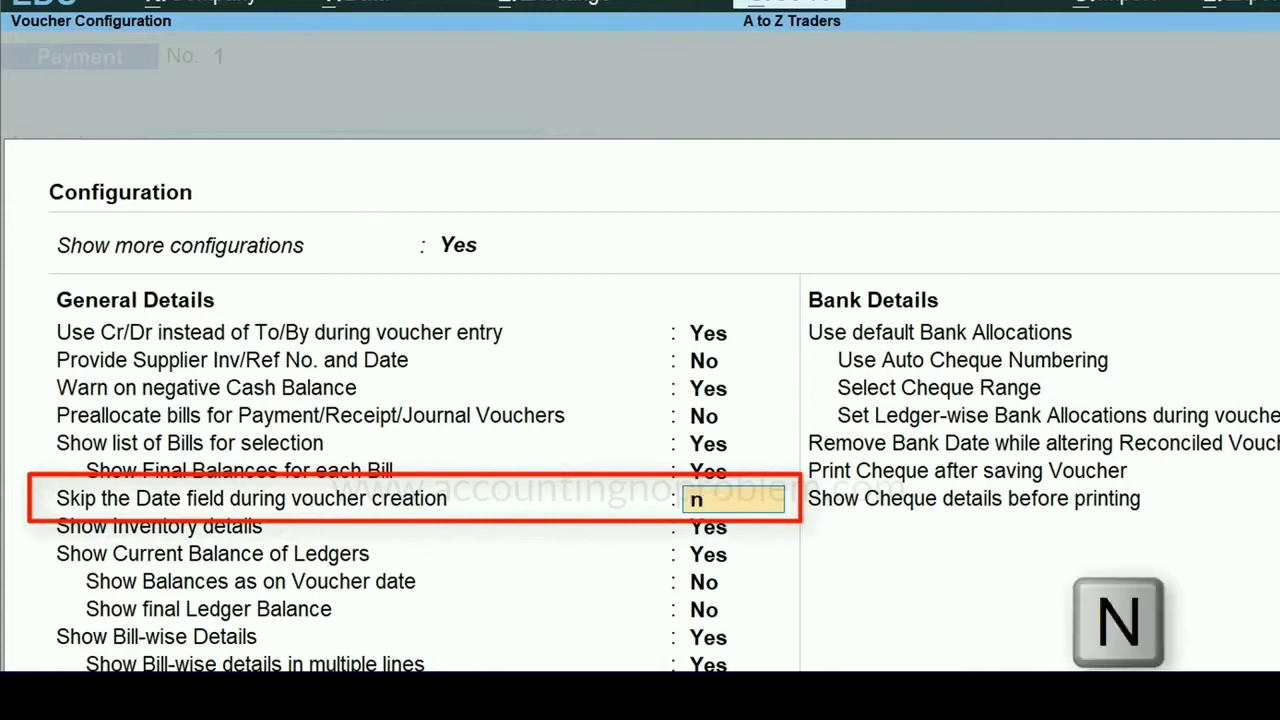
key(Return)
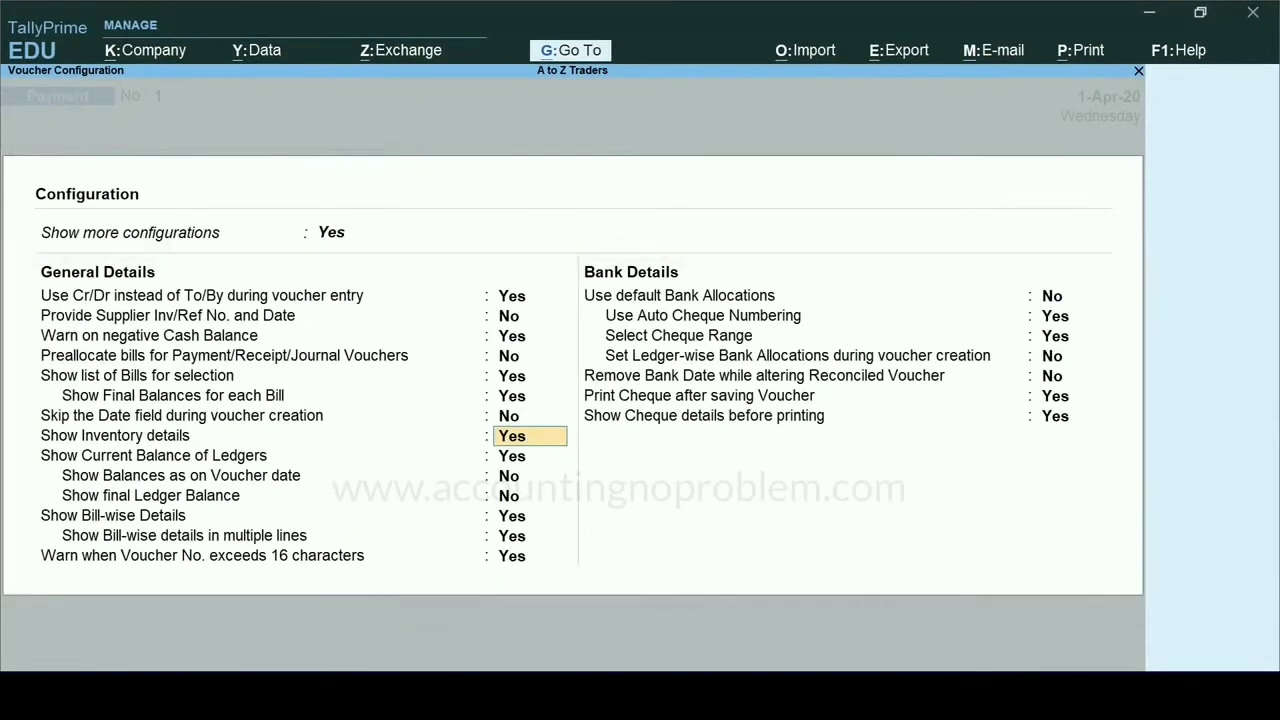
key(ctrl+a)
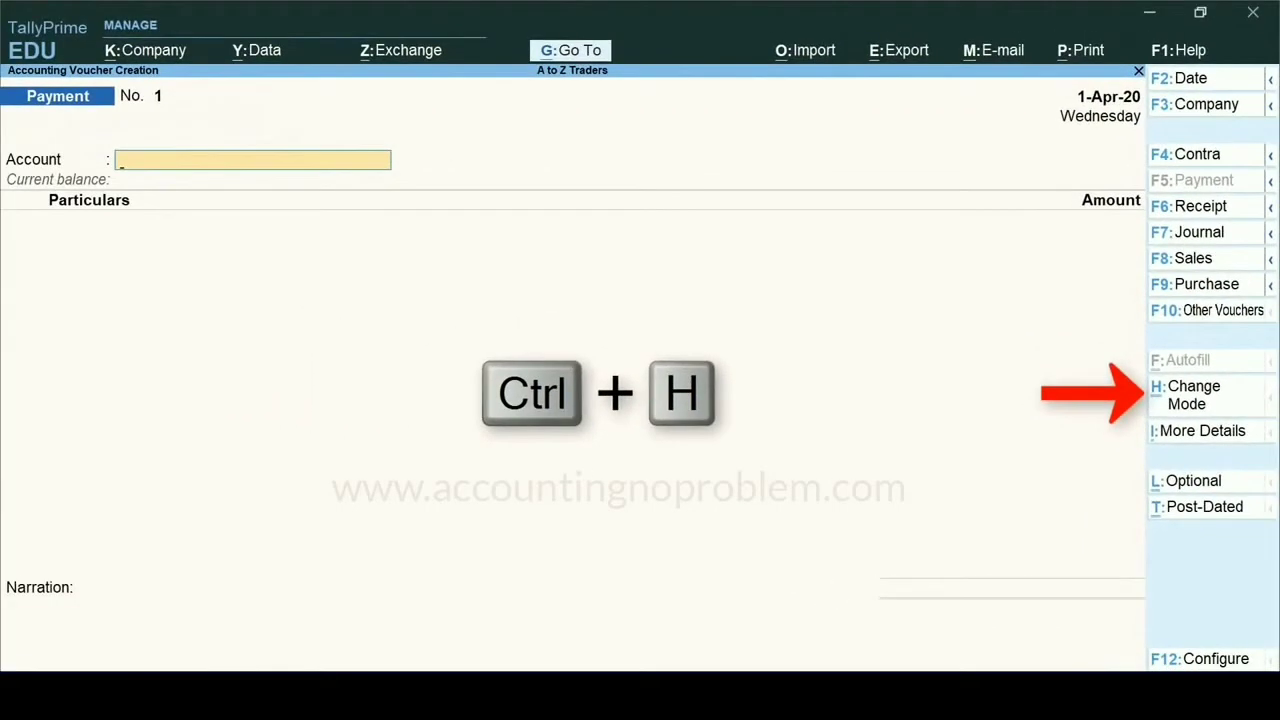
- Change the voucher mode to Double Entry and switch the voucher type to Receipt
key(ctrl+h)
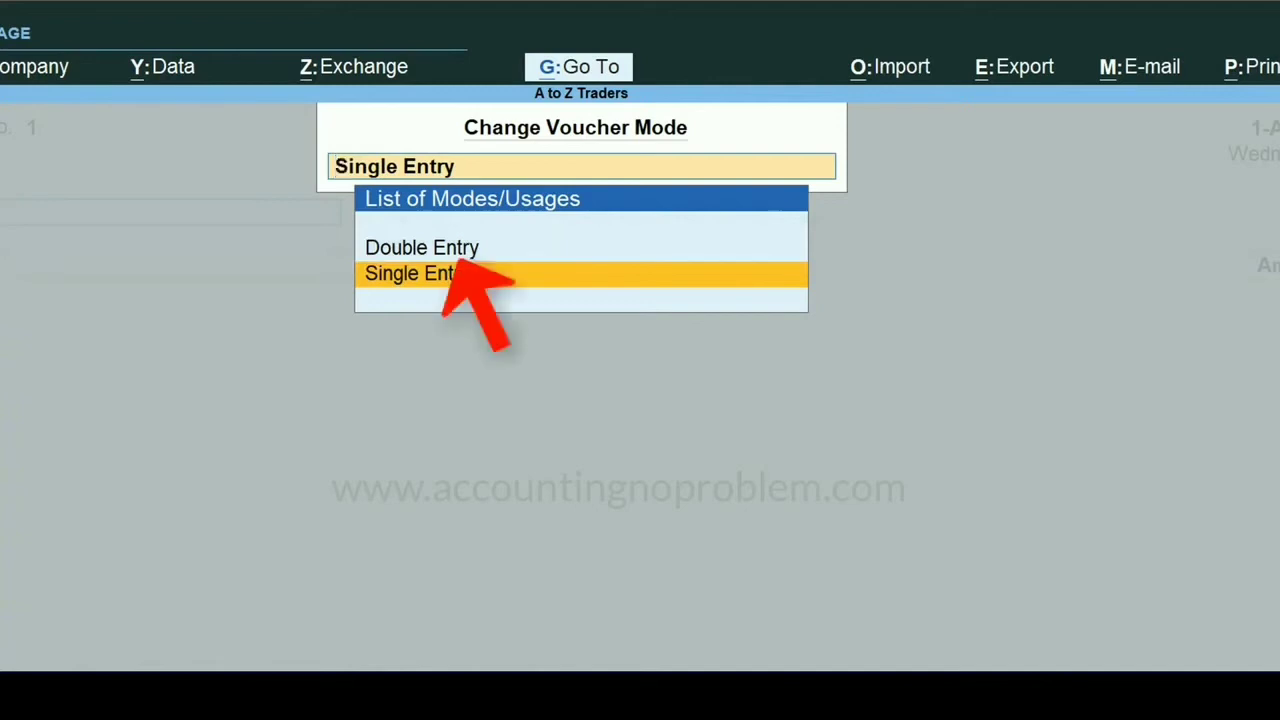
key(Up)
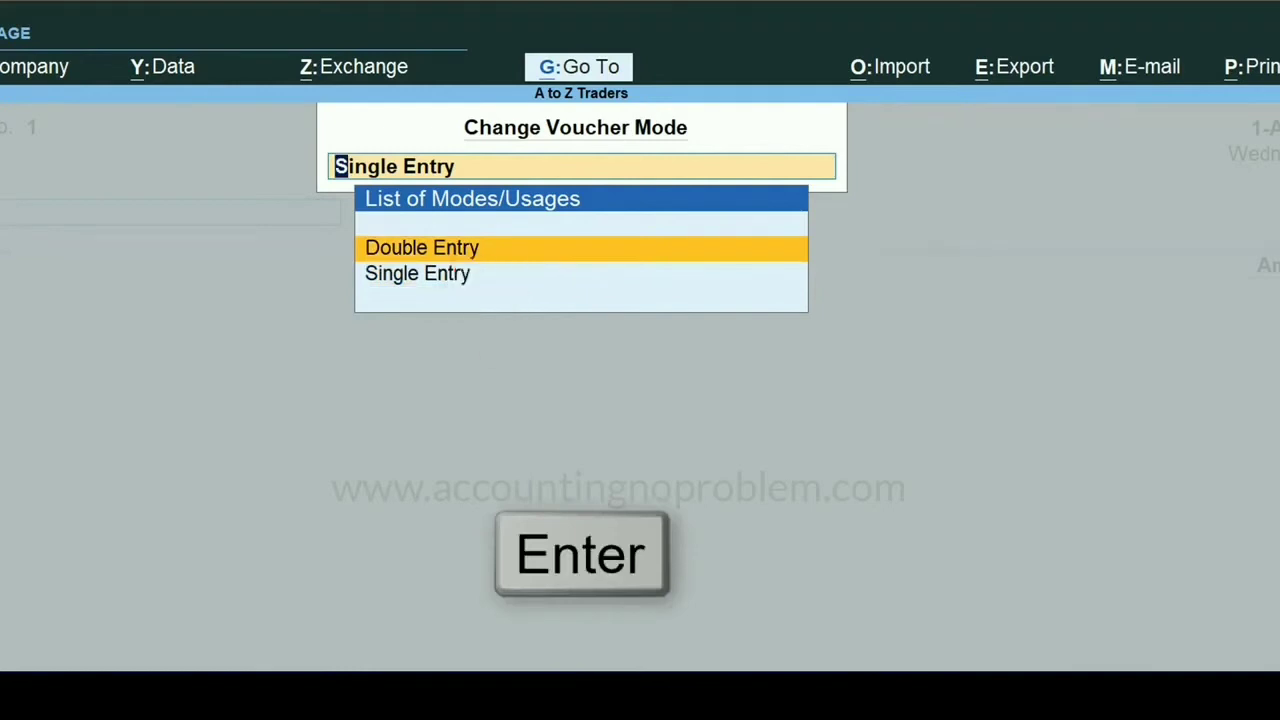
key(Return)
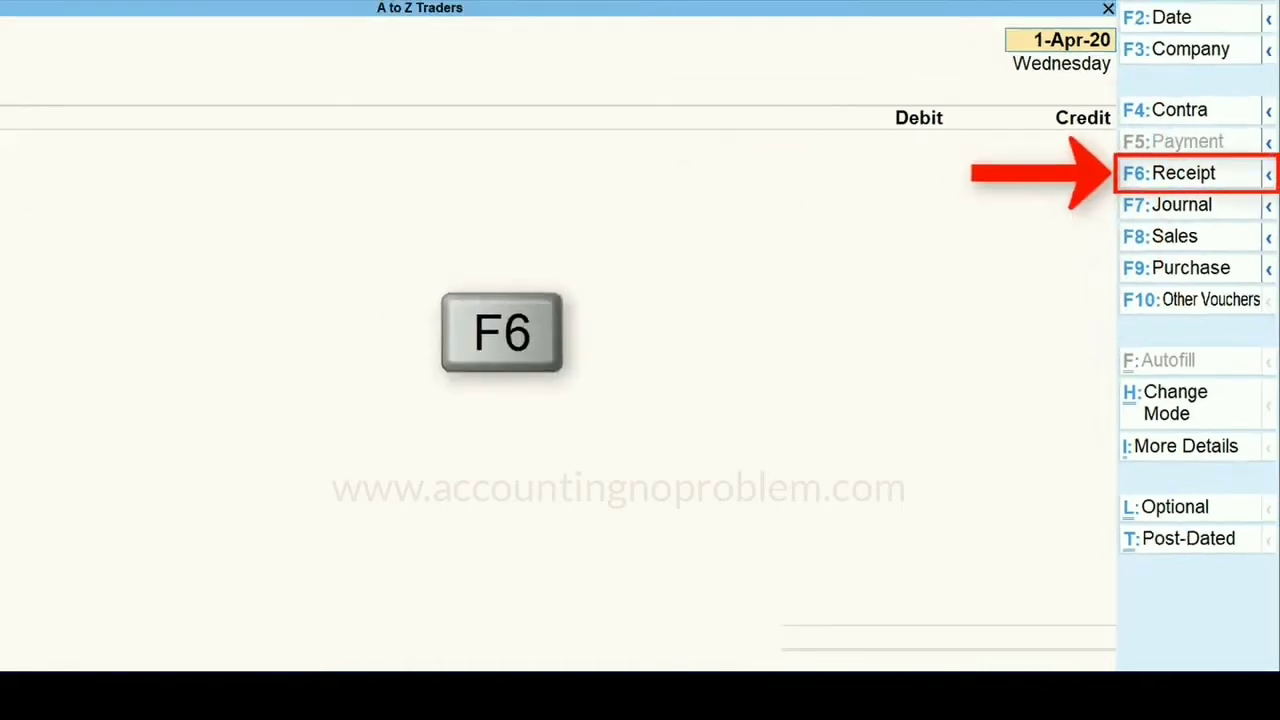
key(F6)
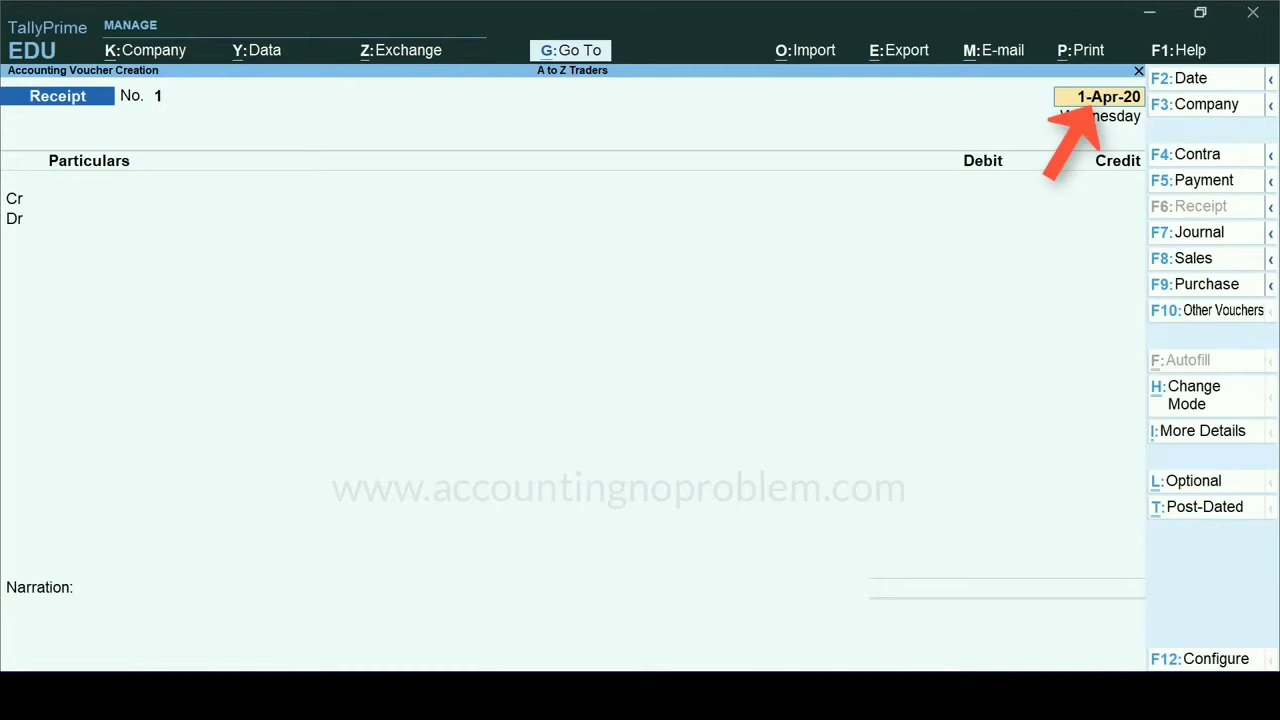
- Accept 1-Apr-20 as the receipt date and credit the Capital Account with 1,00,000
key(Return)
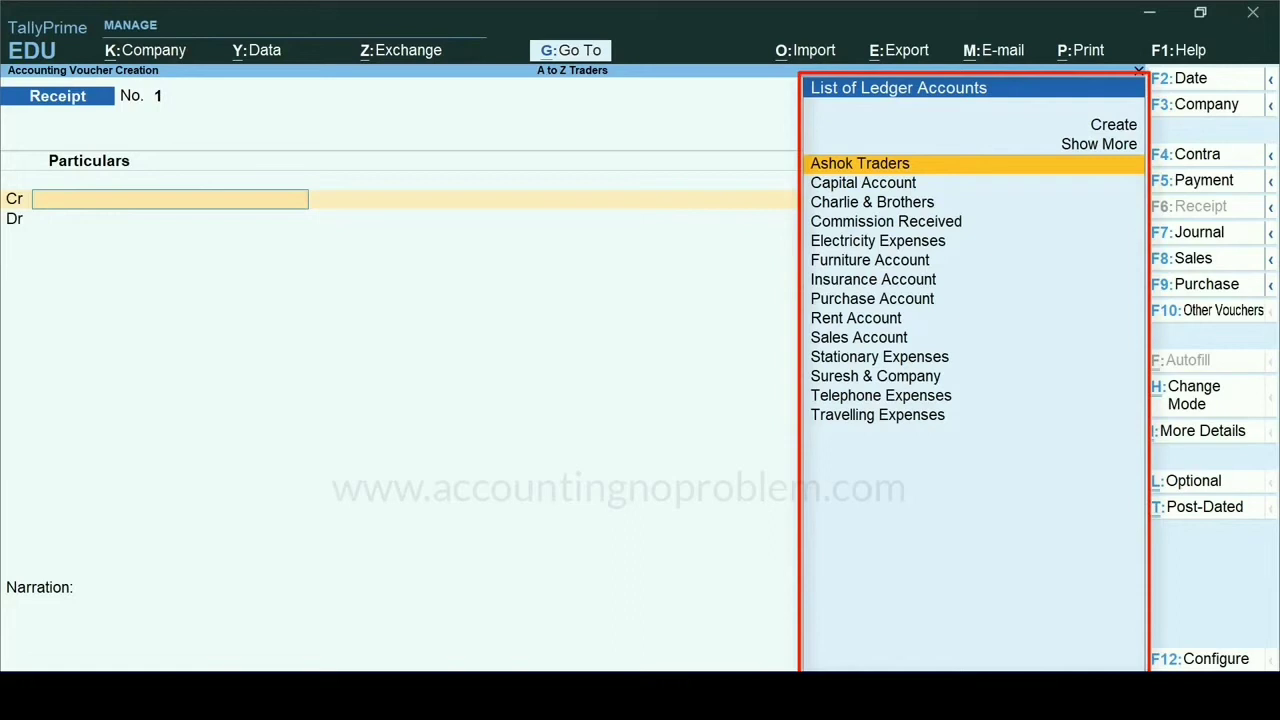
text(c)
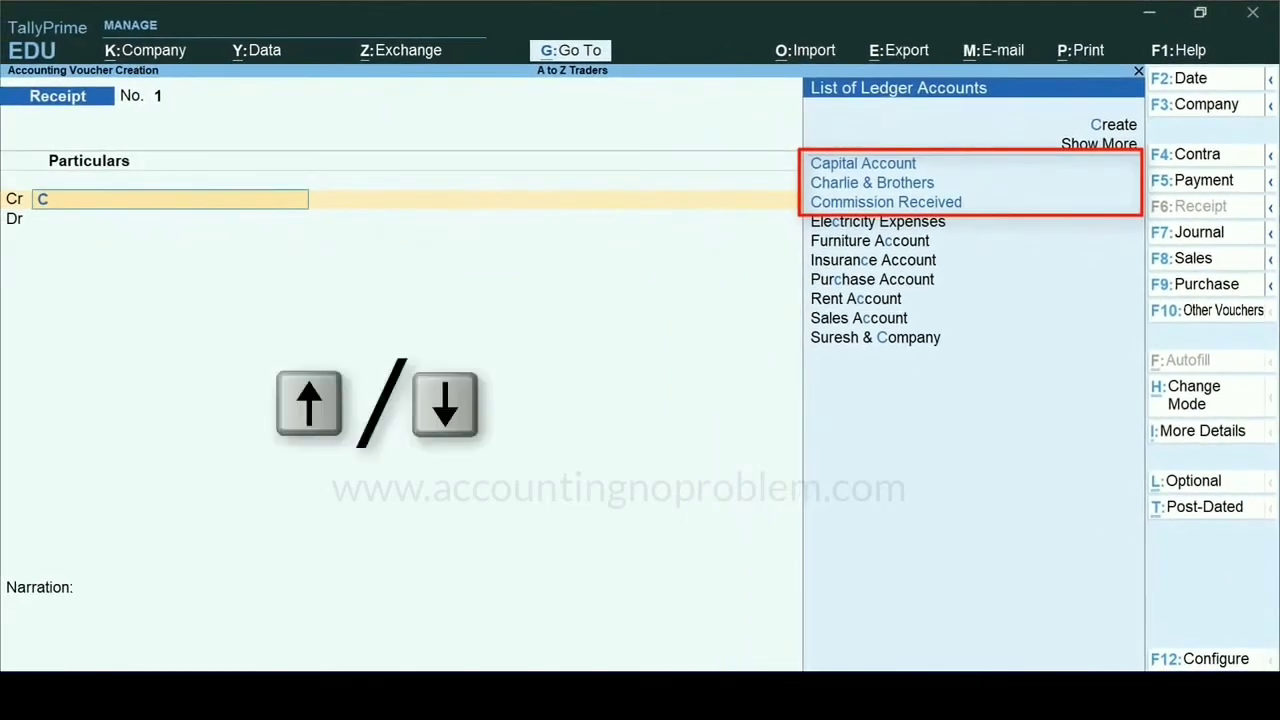
key(Down)
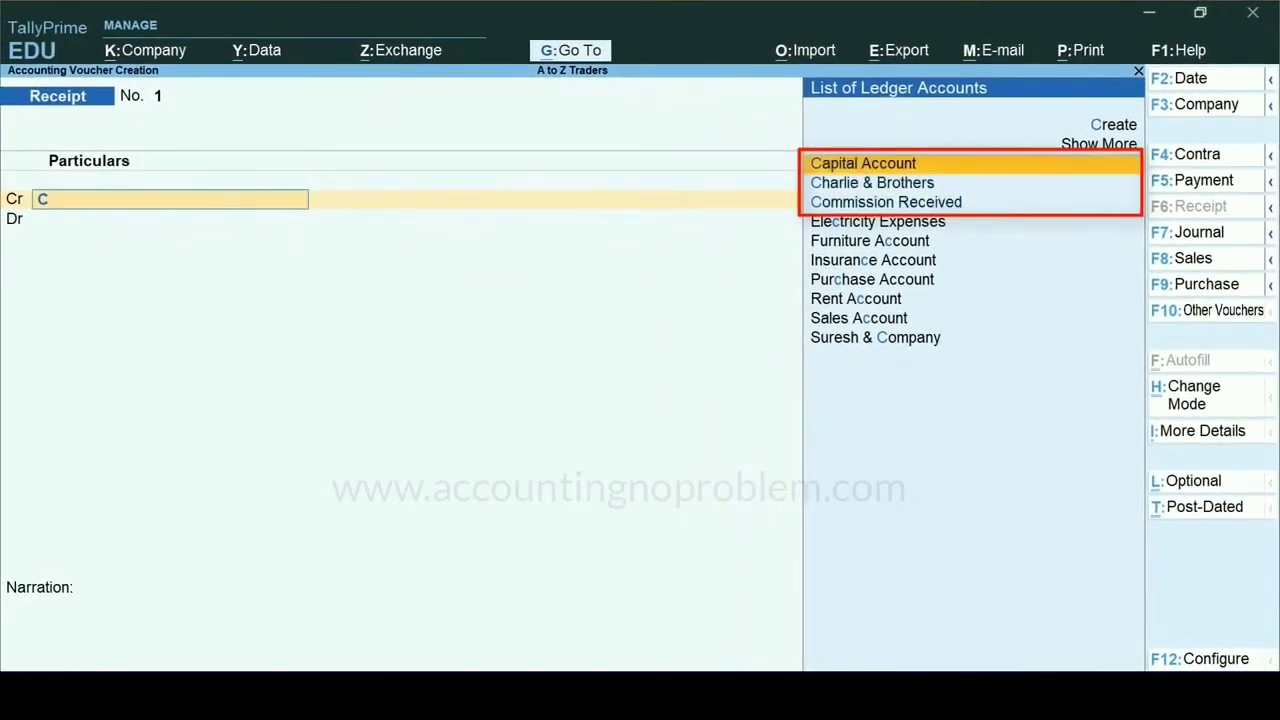
key(Return)
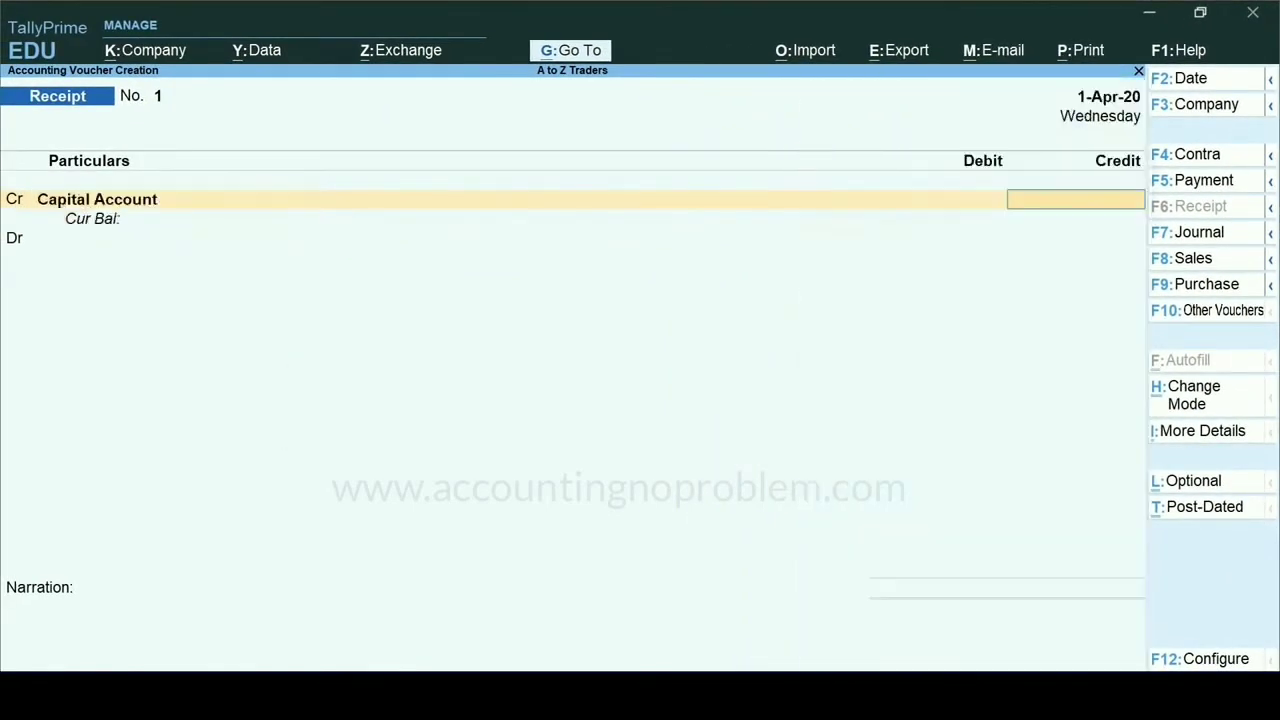
text(100000)
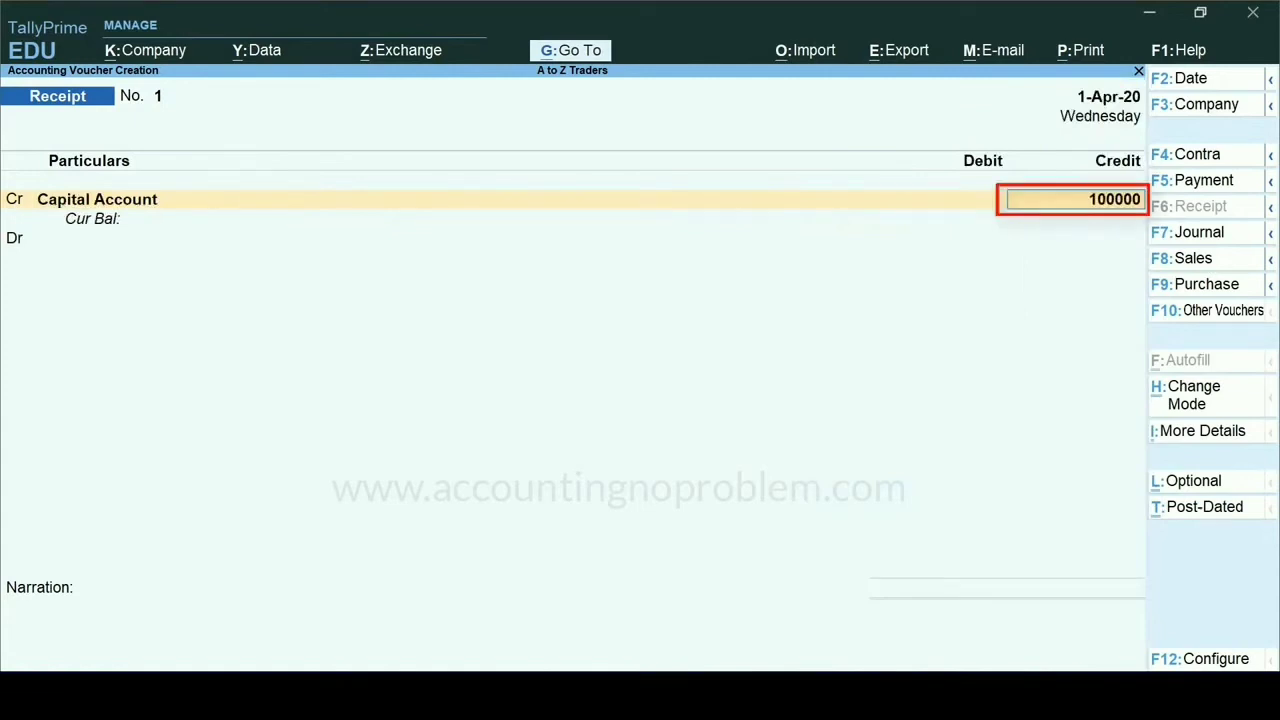
key(Return)
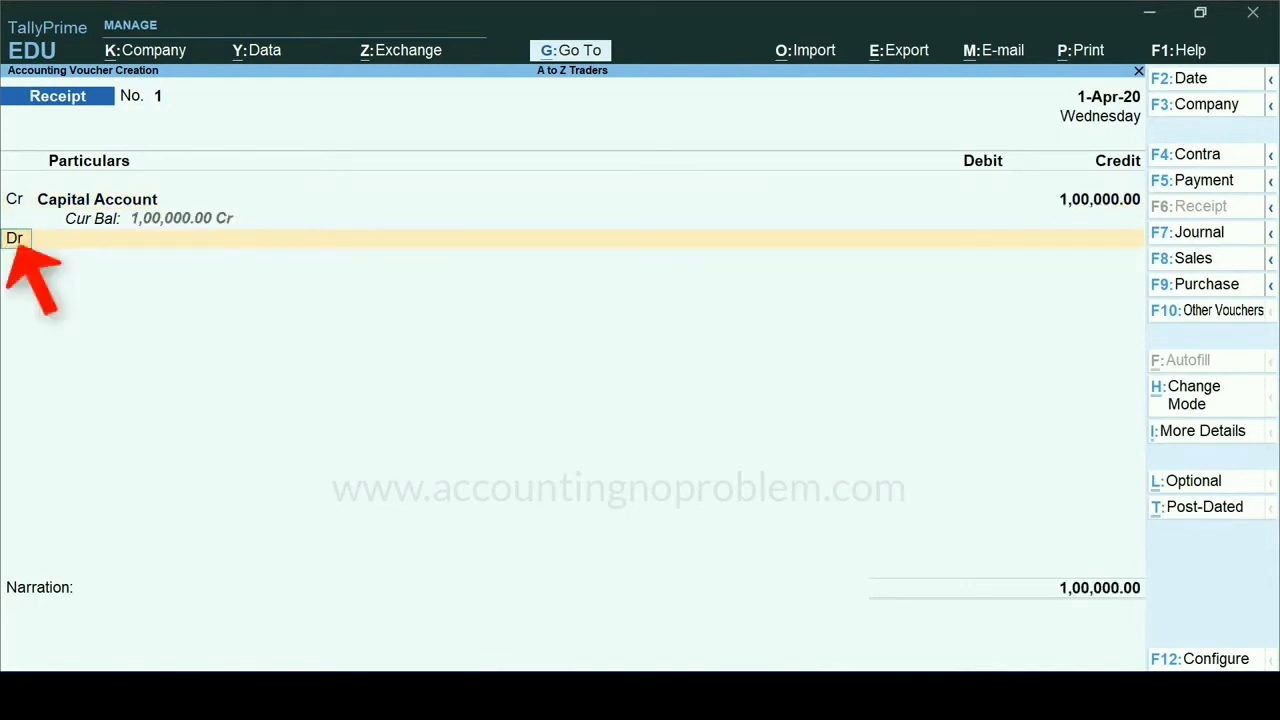
- Debit the Cash ledger with 1,00,000 on the receipt voucher's Dr line
key(Return)
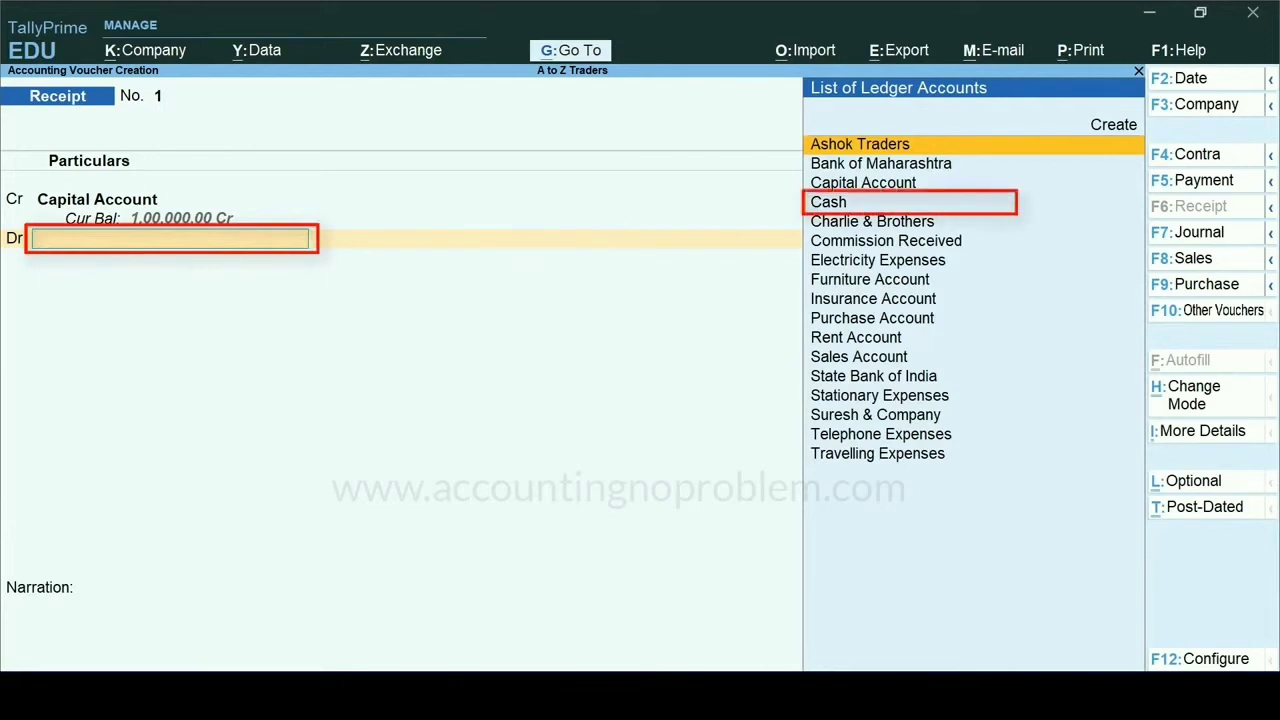
text(C)
key(Down)
key(Return)
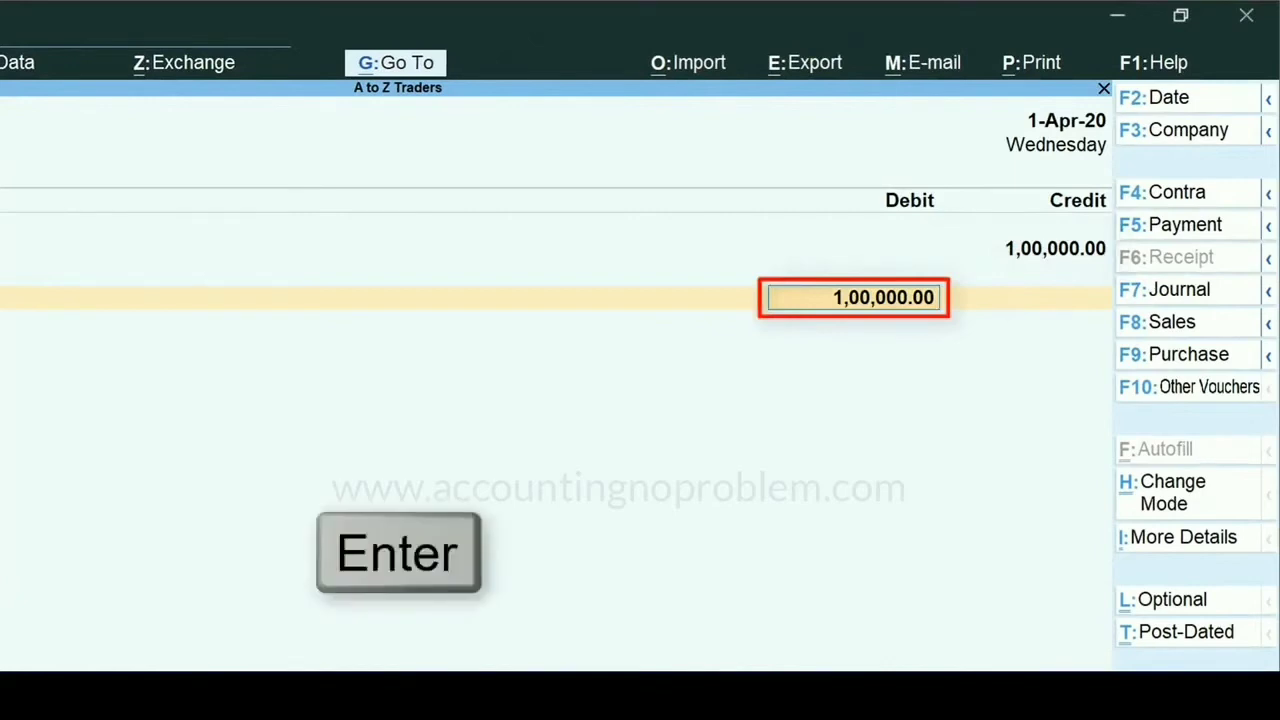
key(Return)
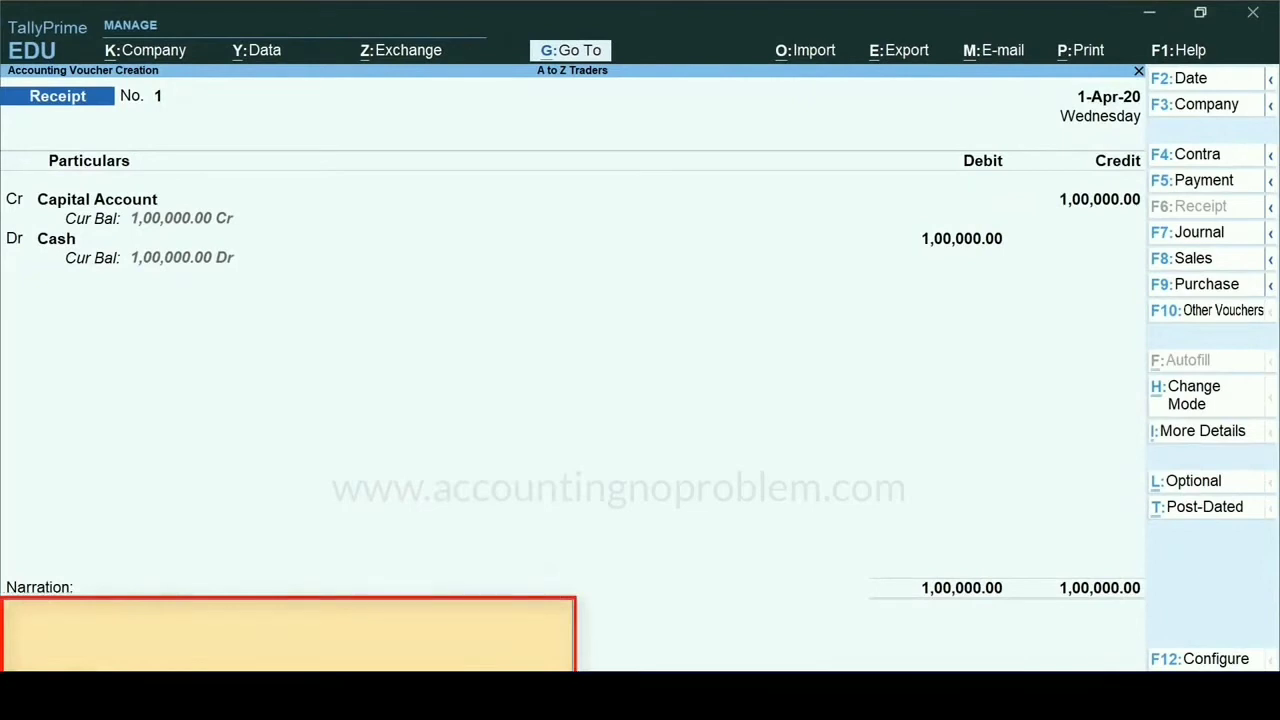
- Add the narration "being Rs.1,00,000 cash brought in by the proprietor as capital.", save the receipt voucher and return to the Gateway of Tally
text(being Rs.1,00,000 cash brought in by the proprietor as capital.)
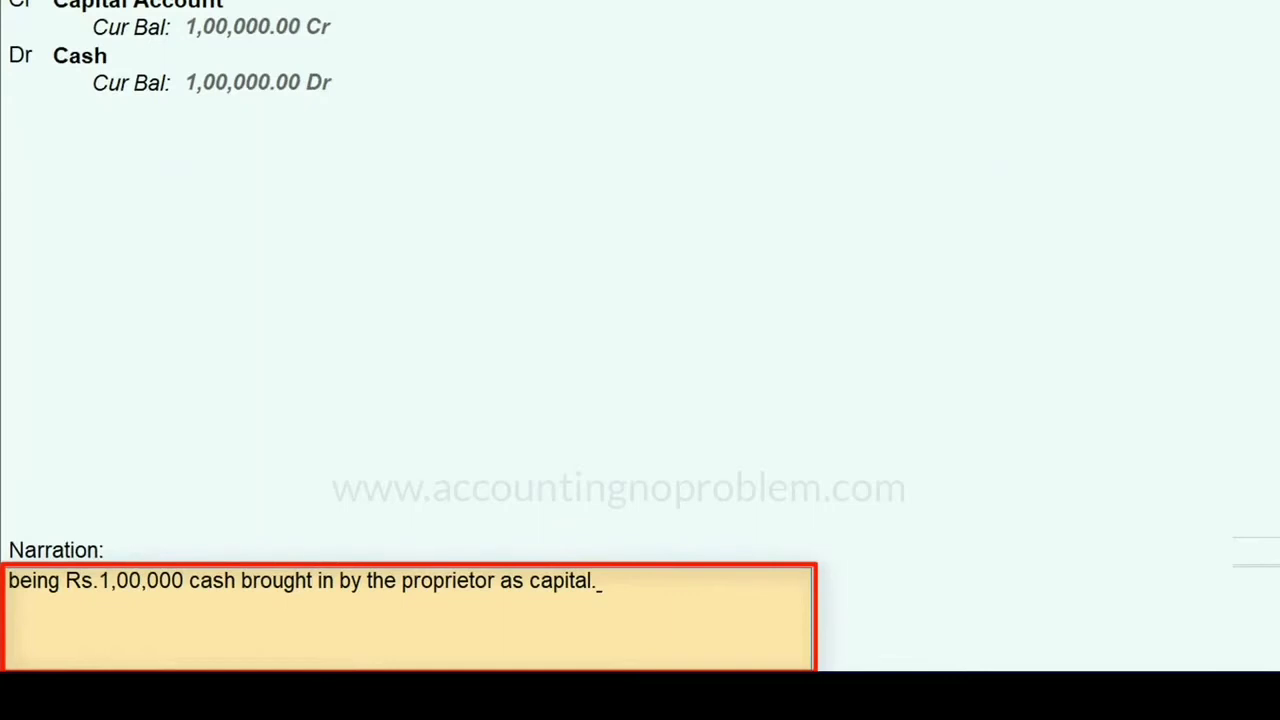
key(Return)
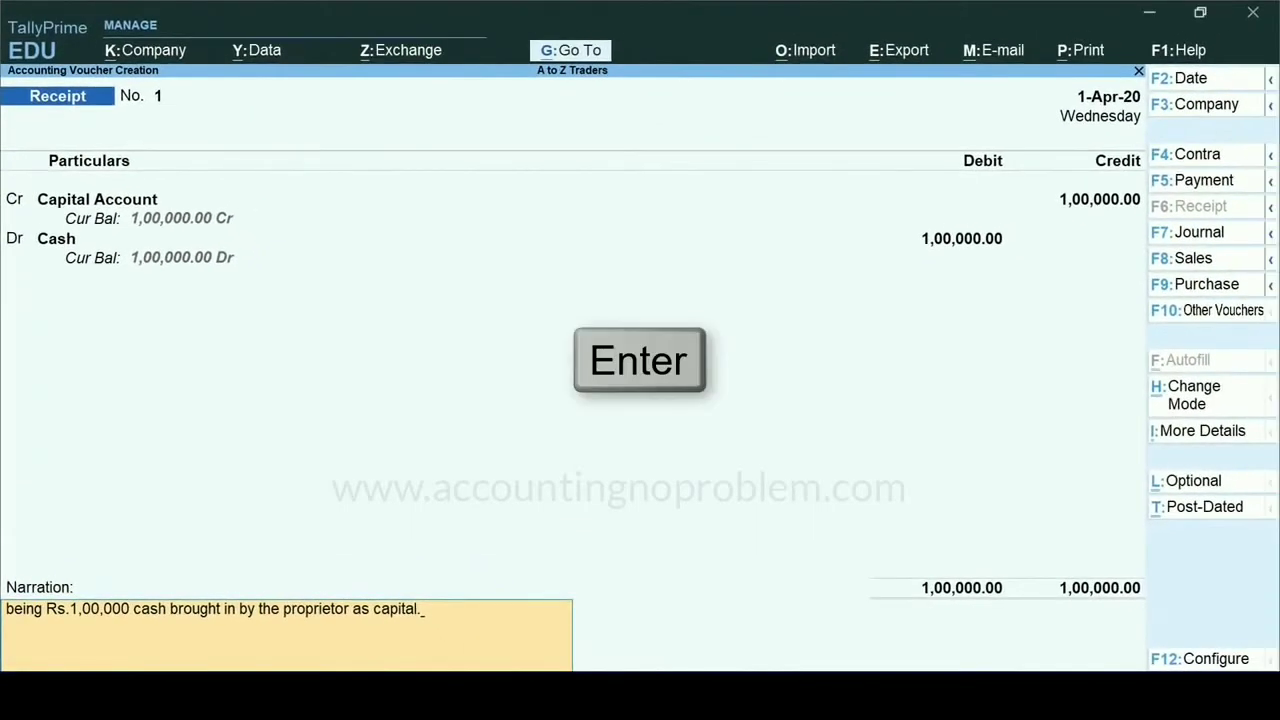
key(Return)
key(Escape)
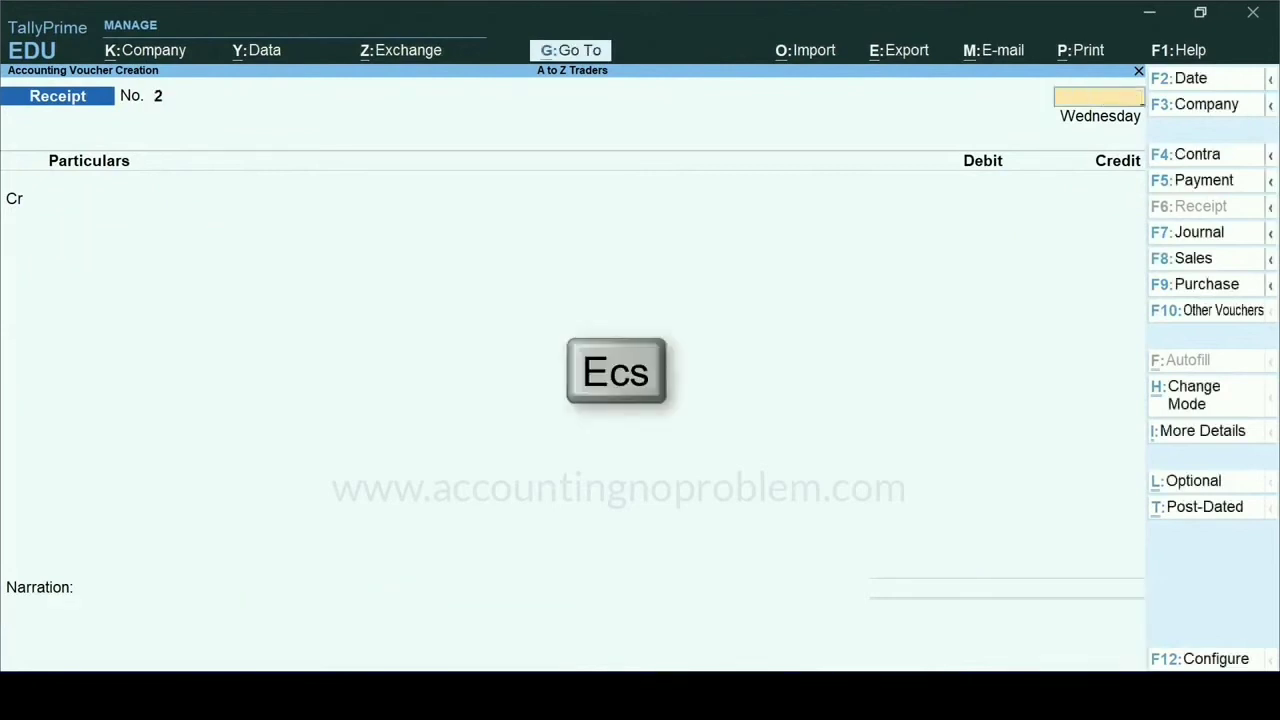
key(Escape)
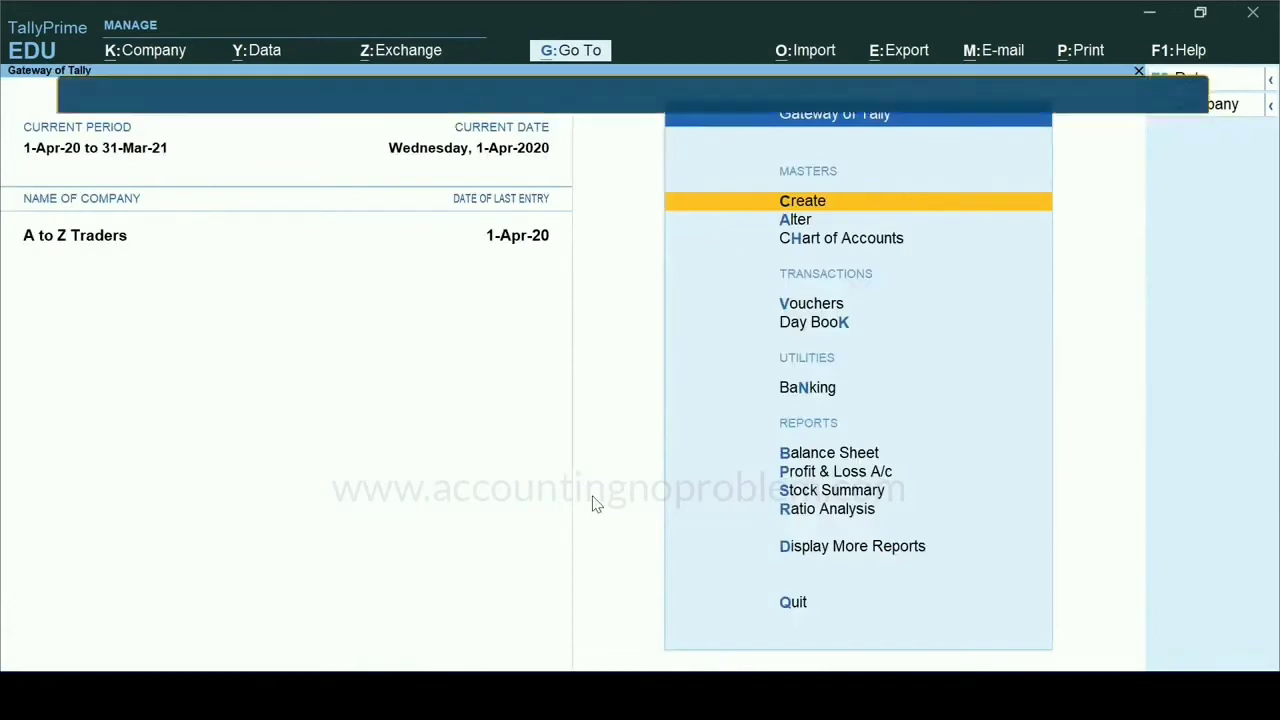
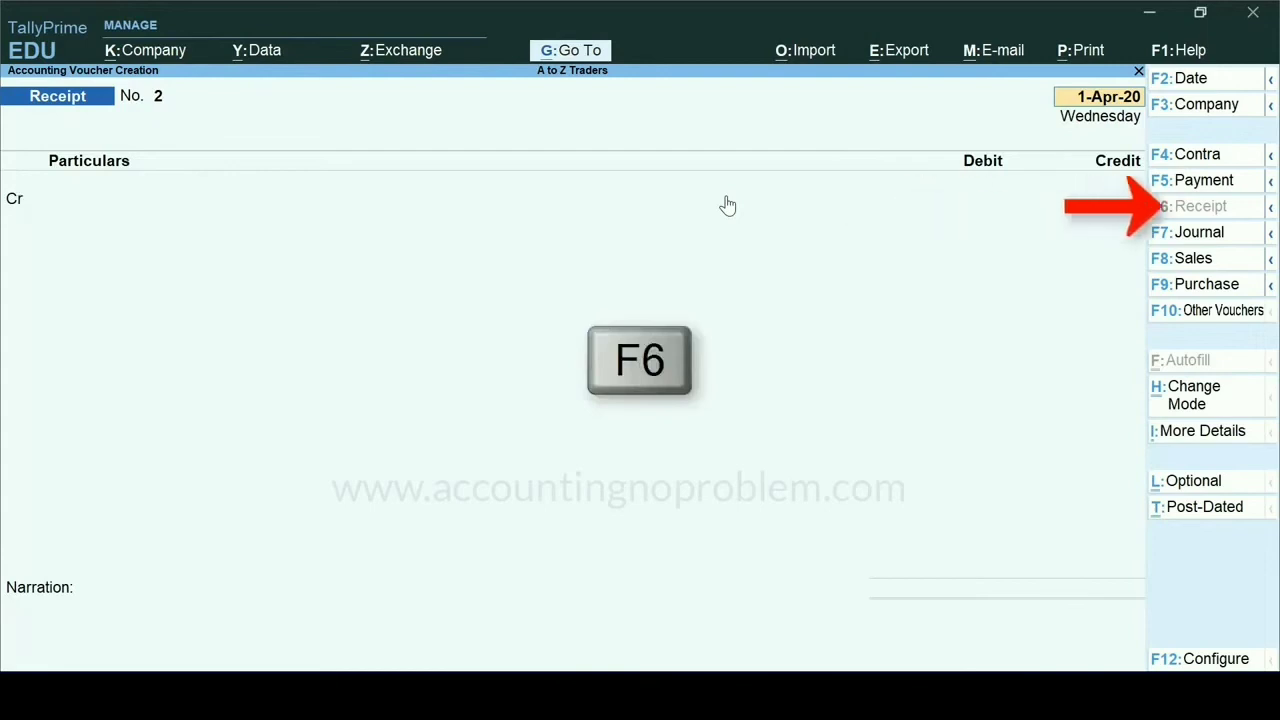
- Set the commission receipt voucher's date to 1/5
text(1)
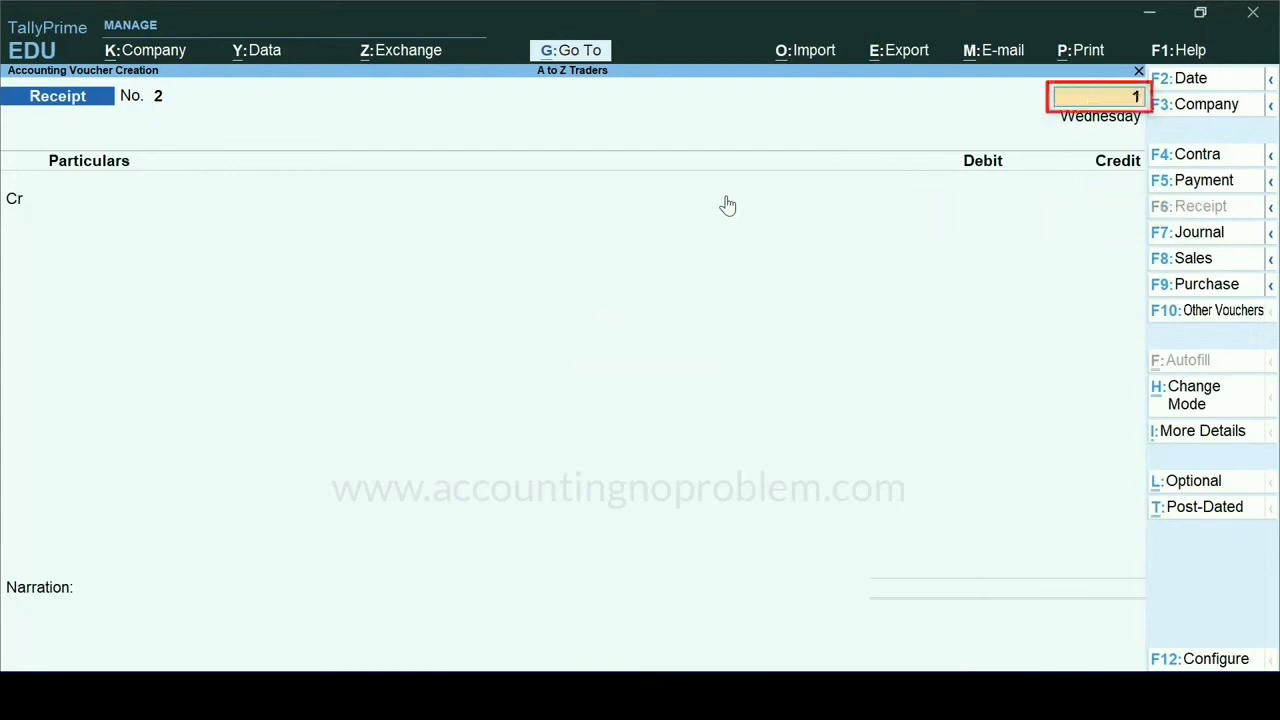
text(/5)
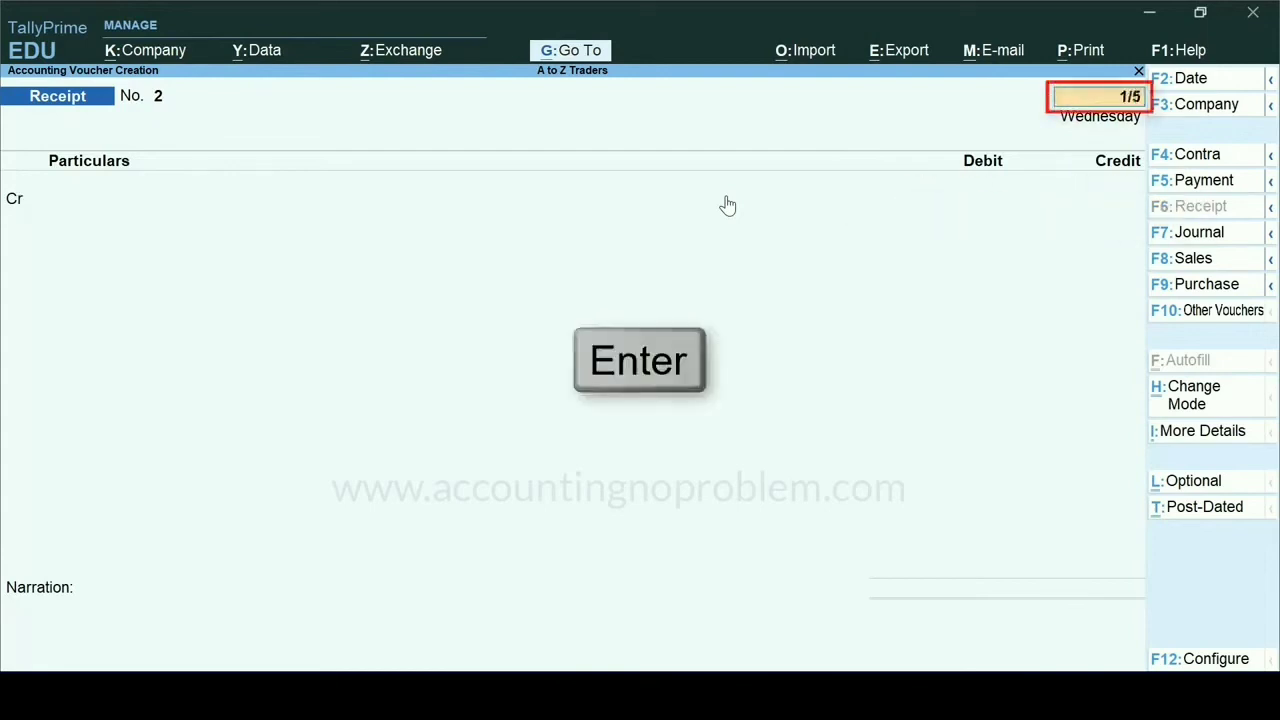
key(Return)
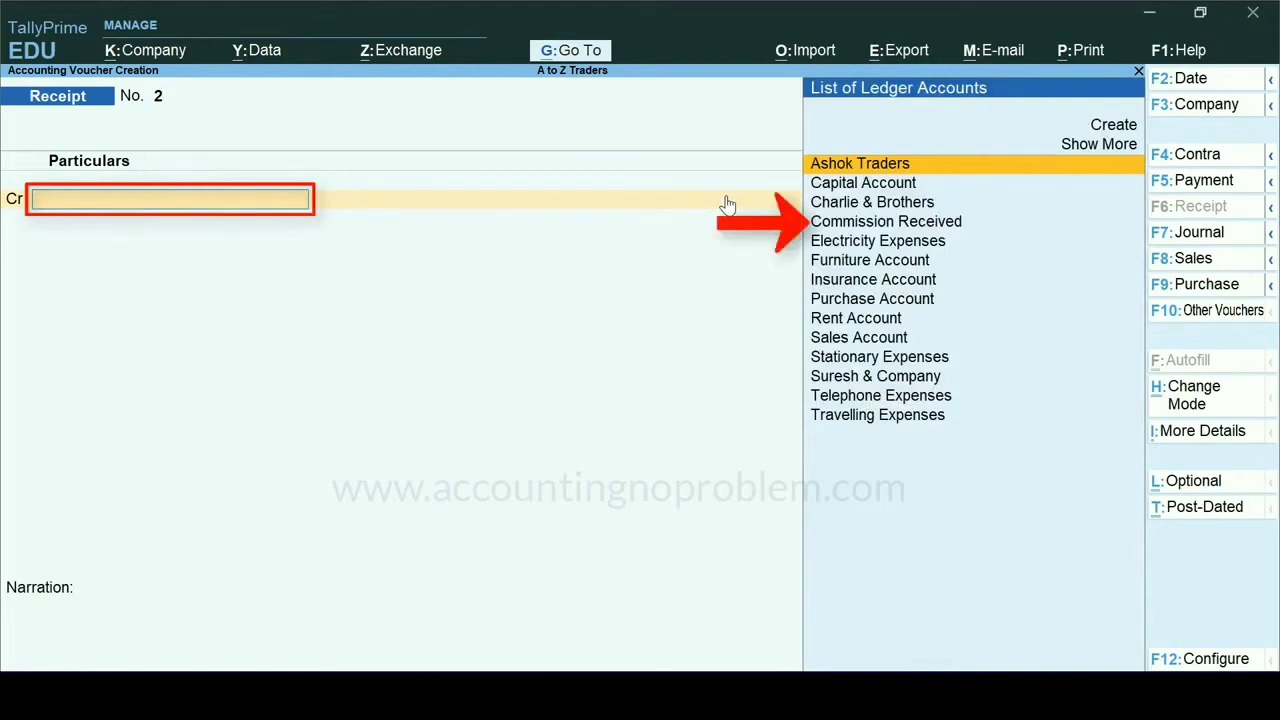
- Credit the Commission Received ledger with 5,000 on the receipt voucher
text(C)
key(Down)
key(Down)
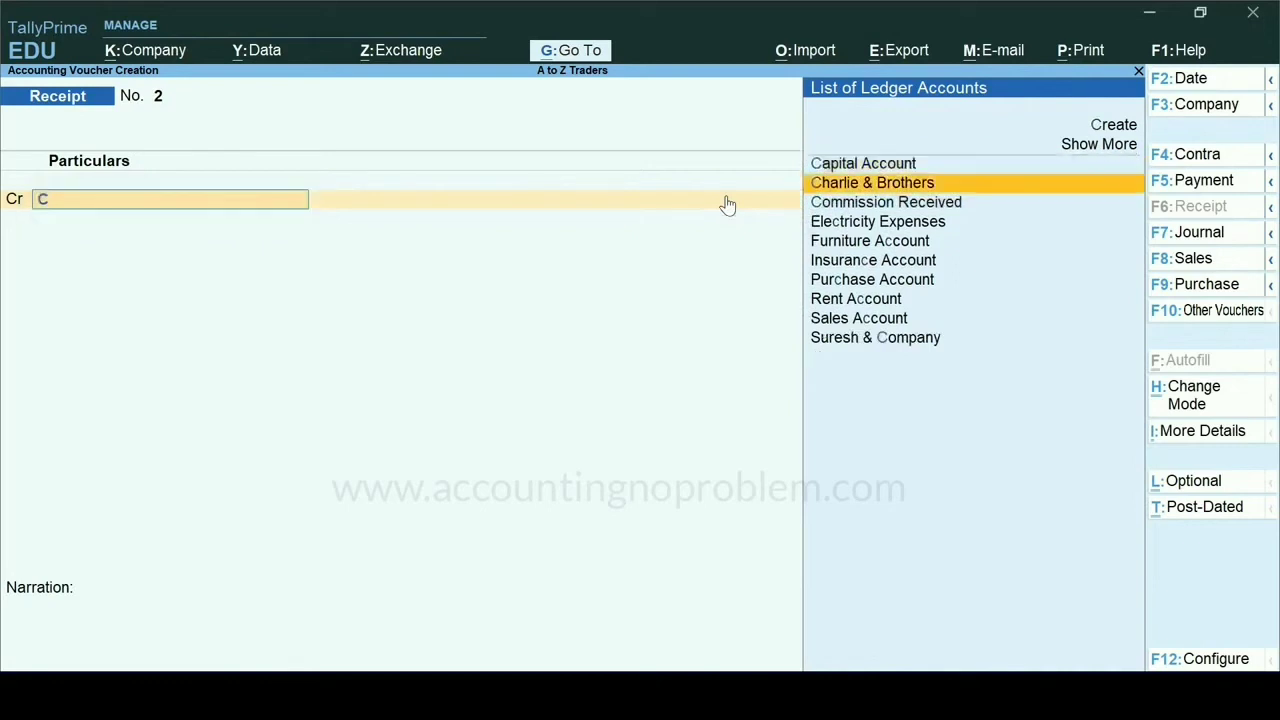
key(Return)
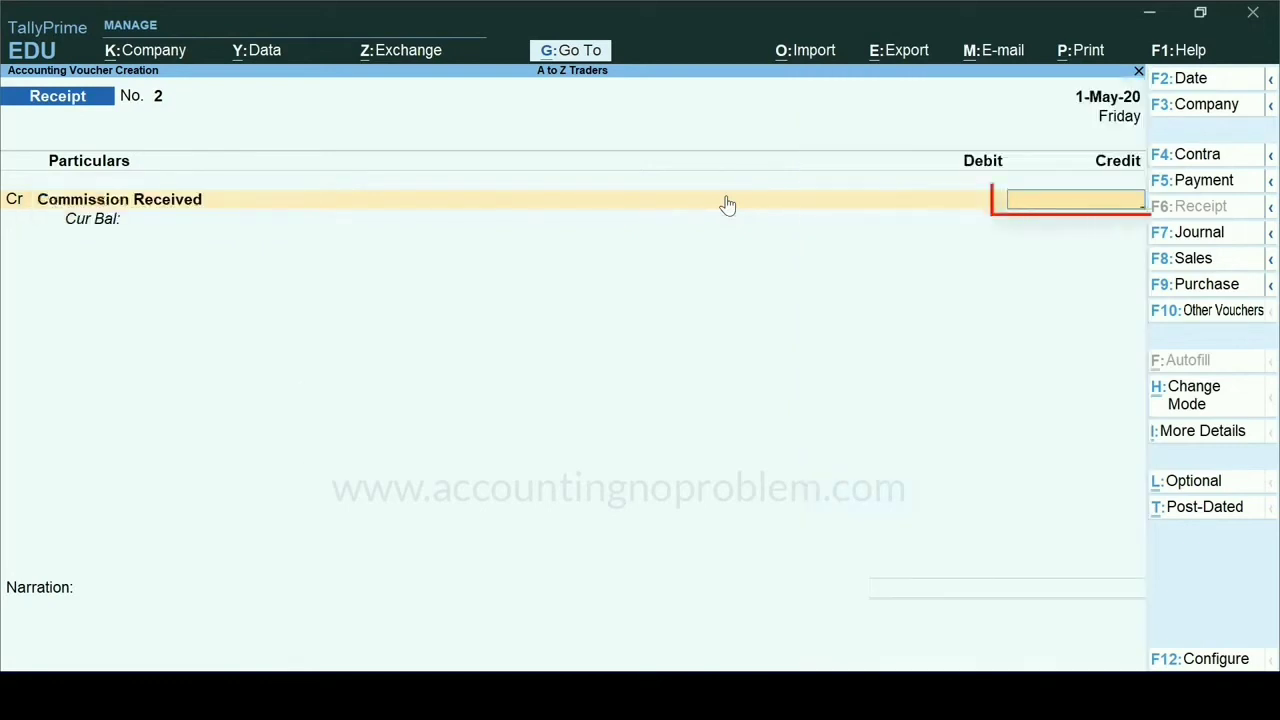
text(5000)
key(Return)
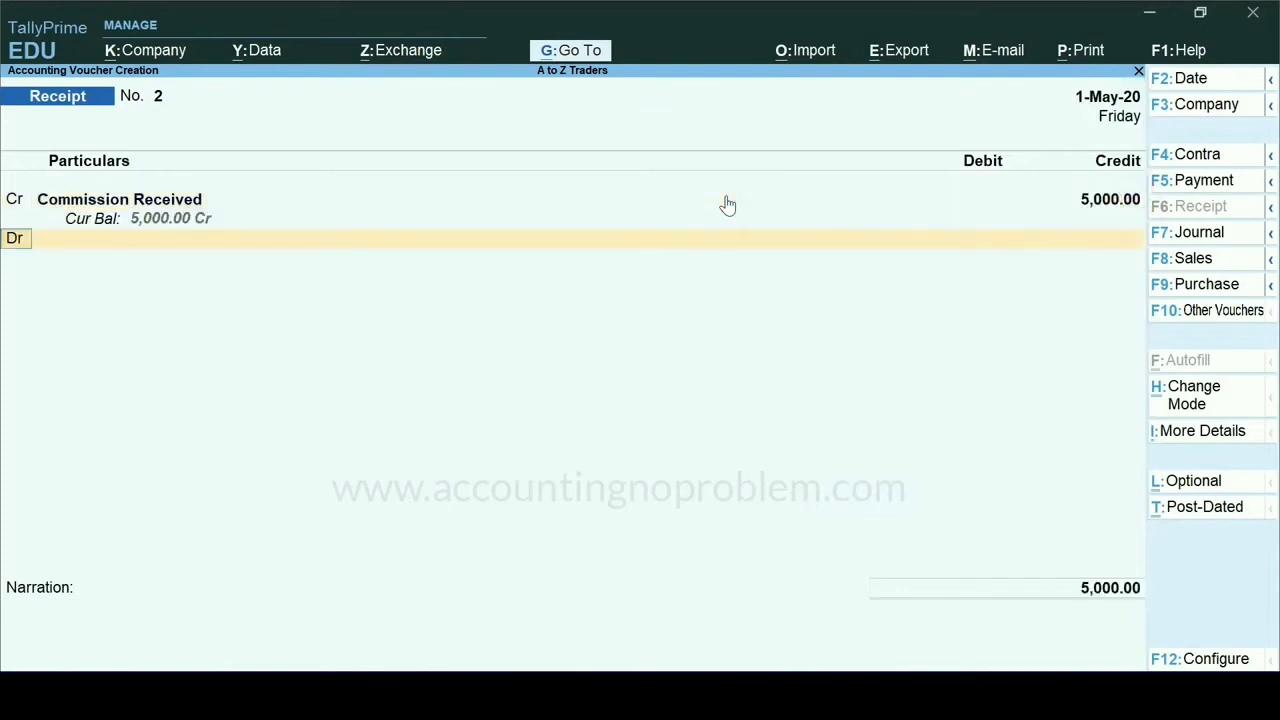
- Debit the State Bank of India ledger with 5,000 on the receipt voucher's Dr line
key(Return)
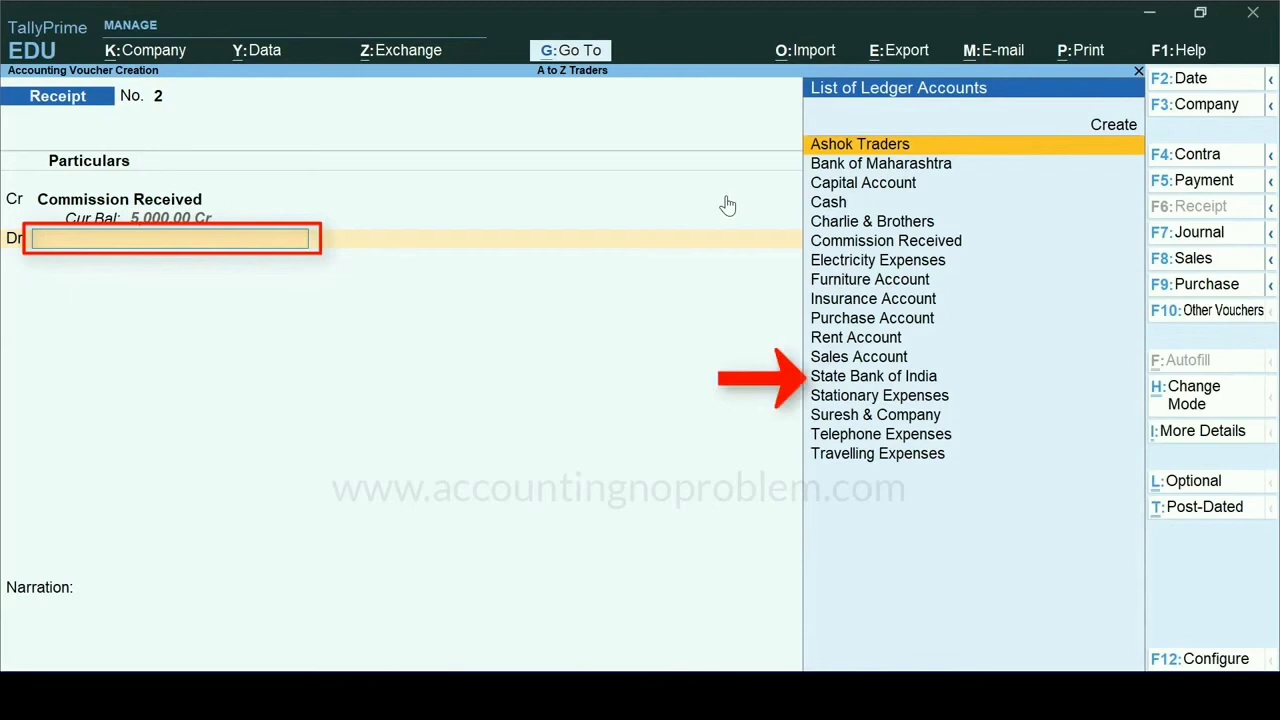
text(S)
key(Down)
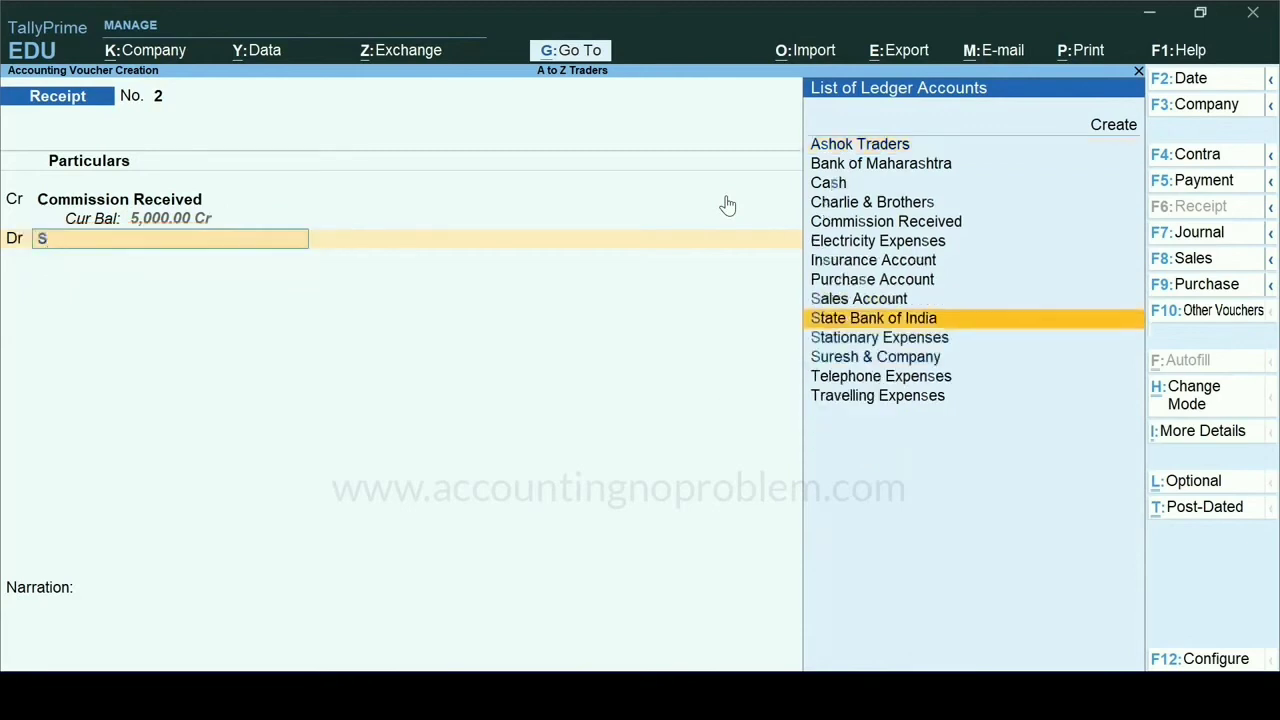
key(Return)
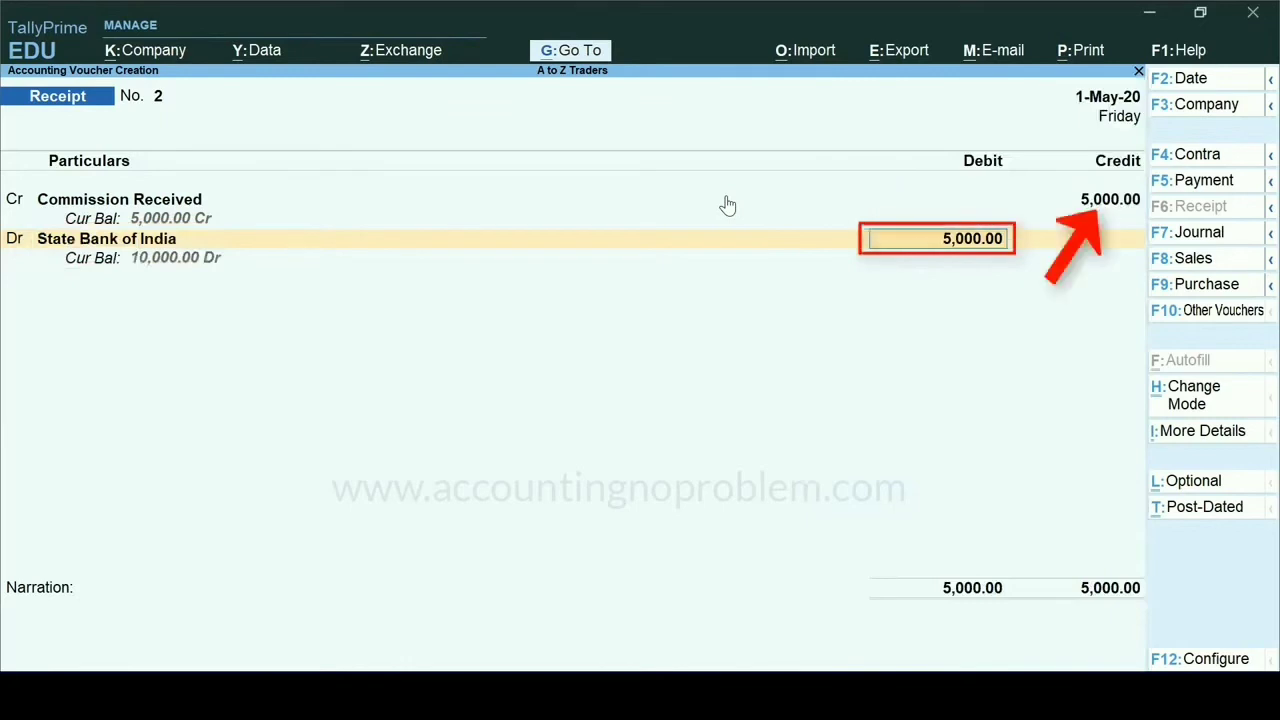
key(Return)
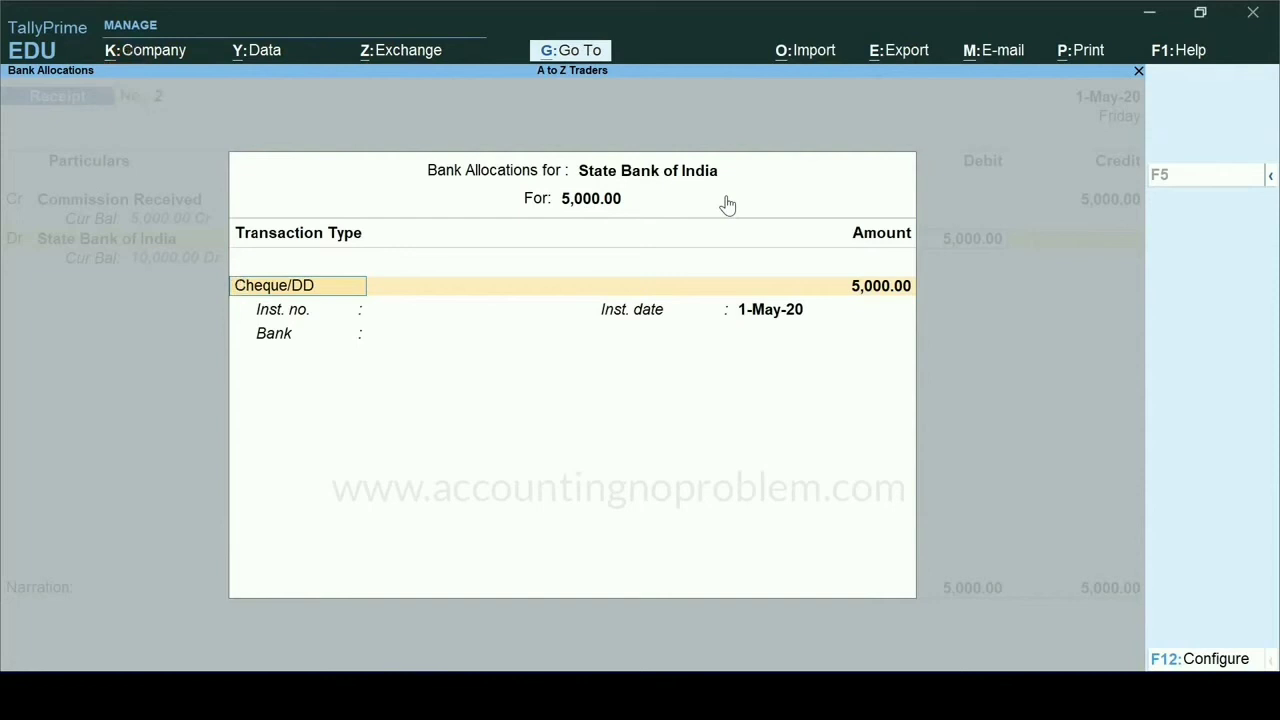
- Choose Cheque/DD as the transaction type in the State Bank of India allocation and accept the 5,000.00 amount
key(space)
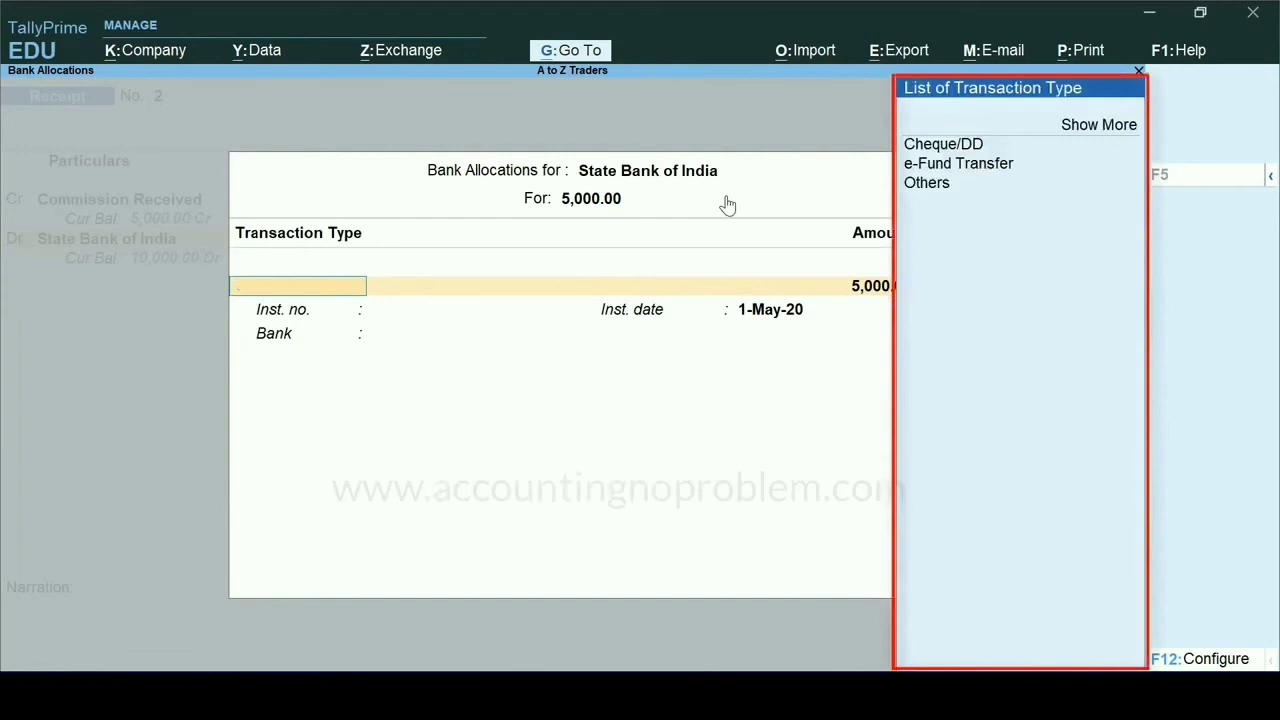
key(Down)
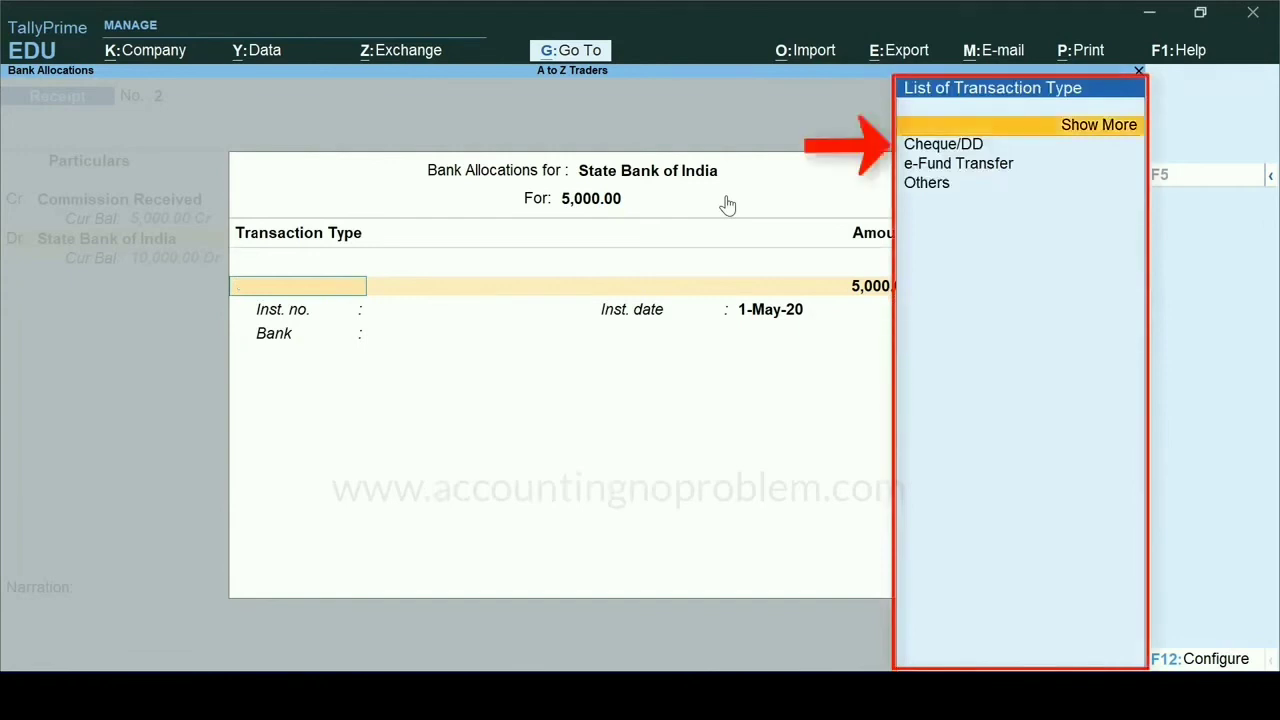
key(Down)
key(Return)
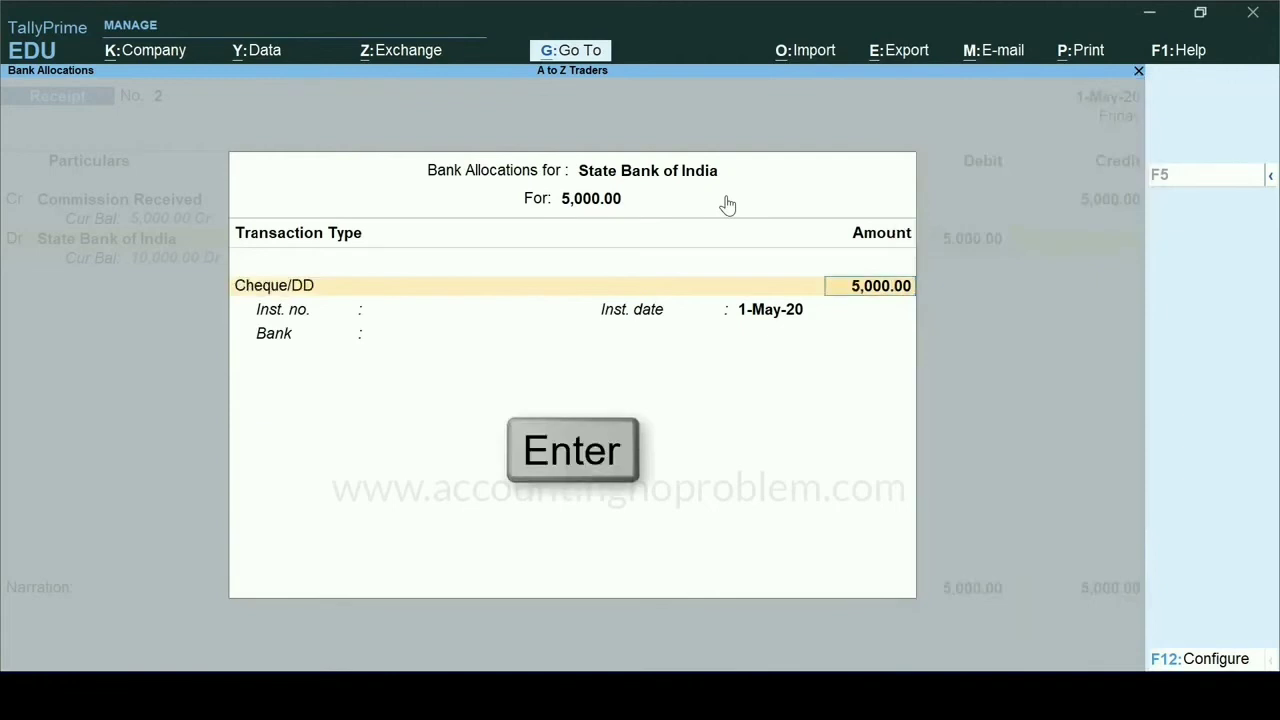
key(Return)
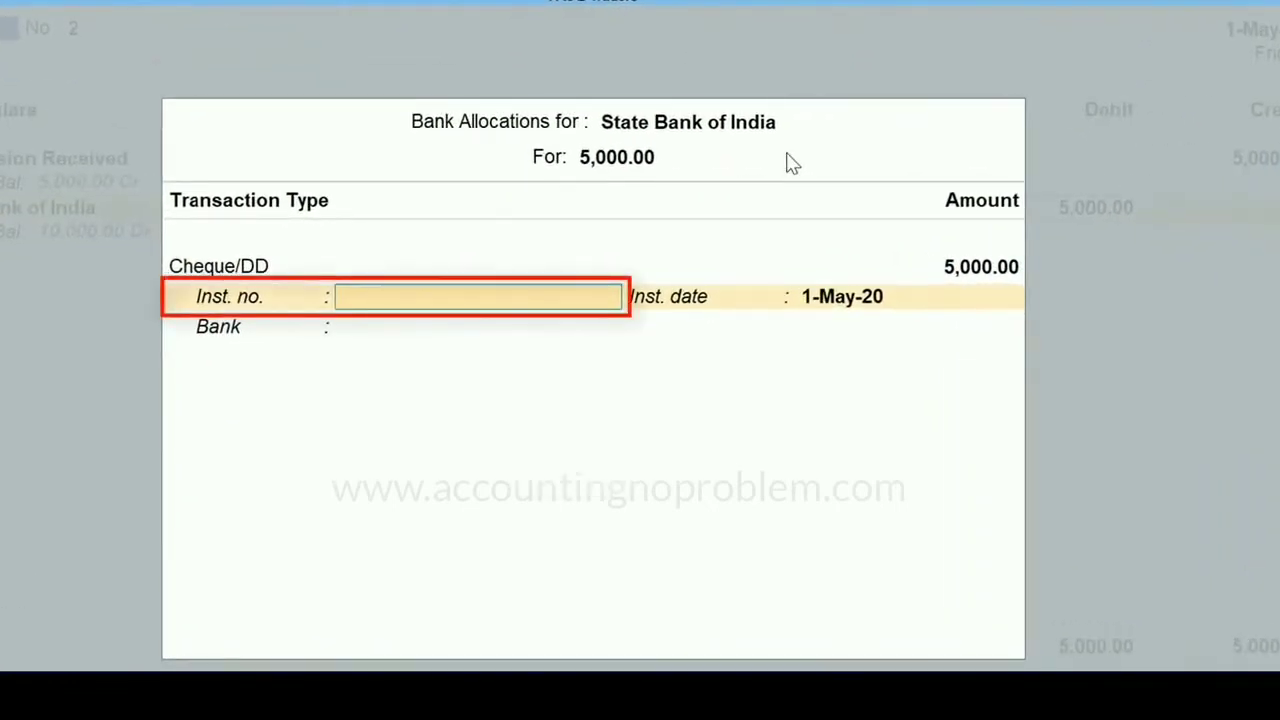
- Enter 555555 as the instrument number and accept 1-May-20 as the instrument date
text(555555)
key(Return)
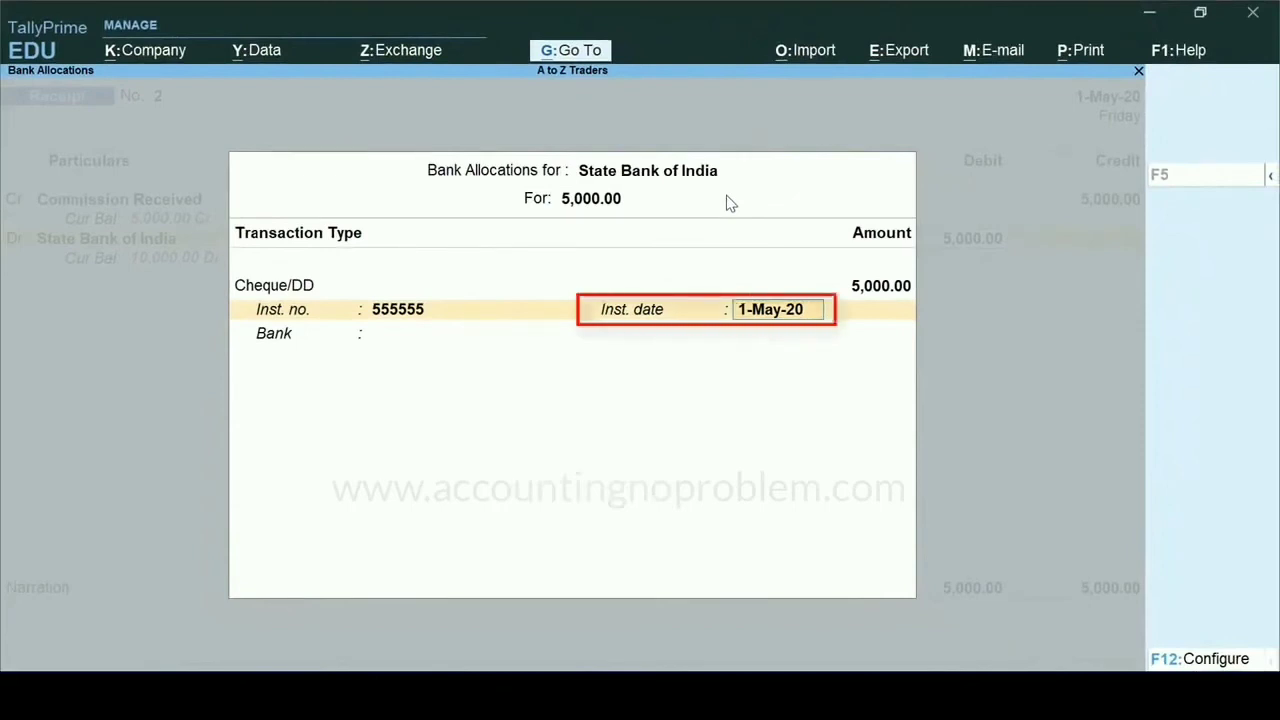
key(Return)
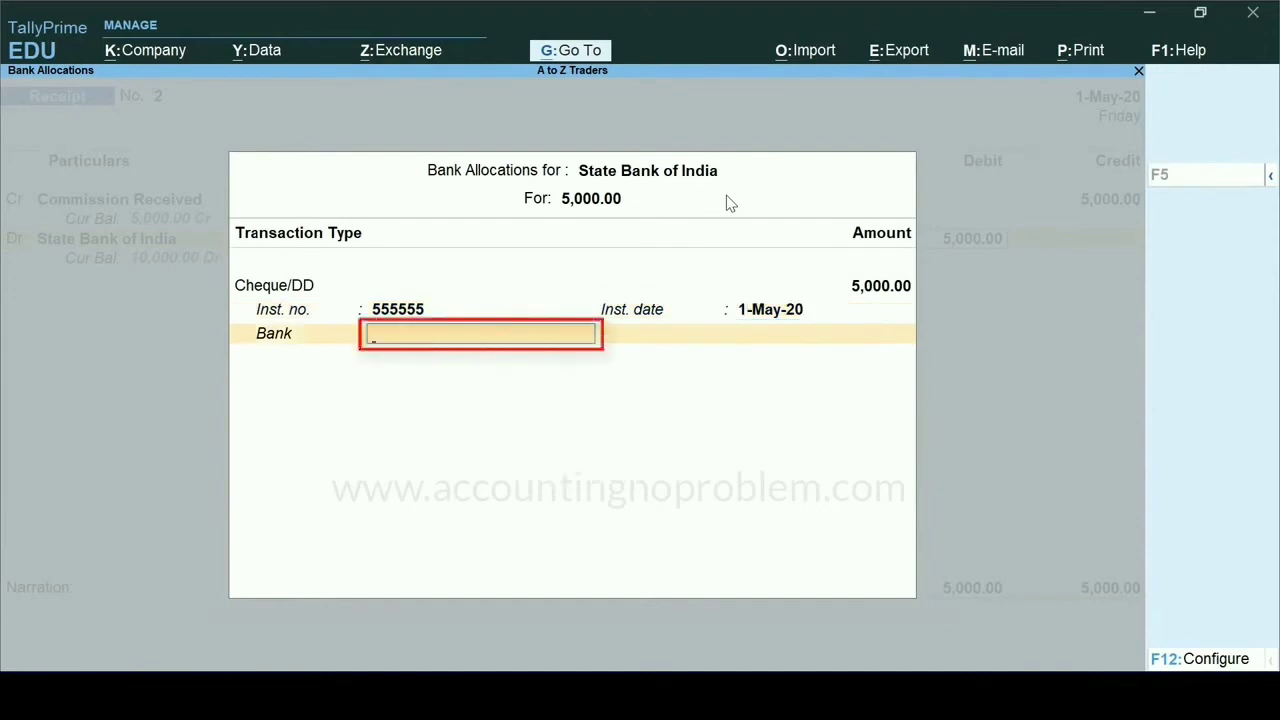
- Specify ICICI Bank as the cheque's issuing bank and accept the bank allocation
text(ic)
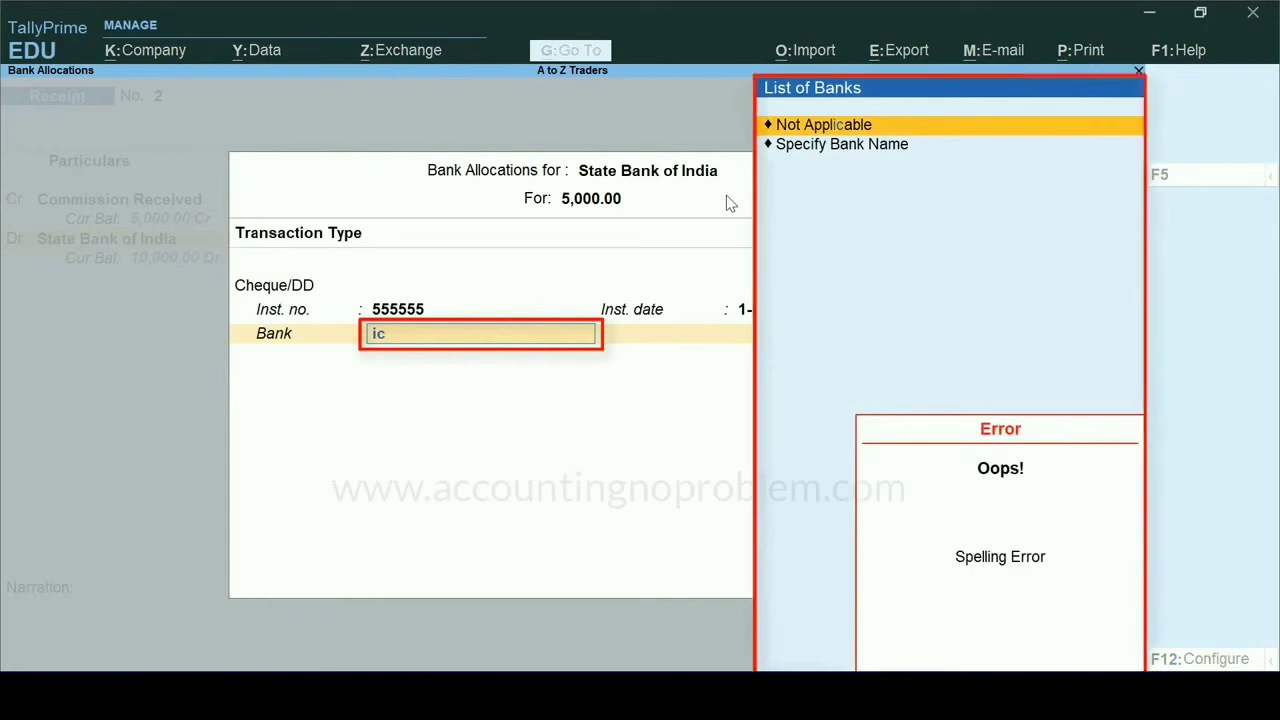
key(space)
key(Down)
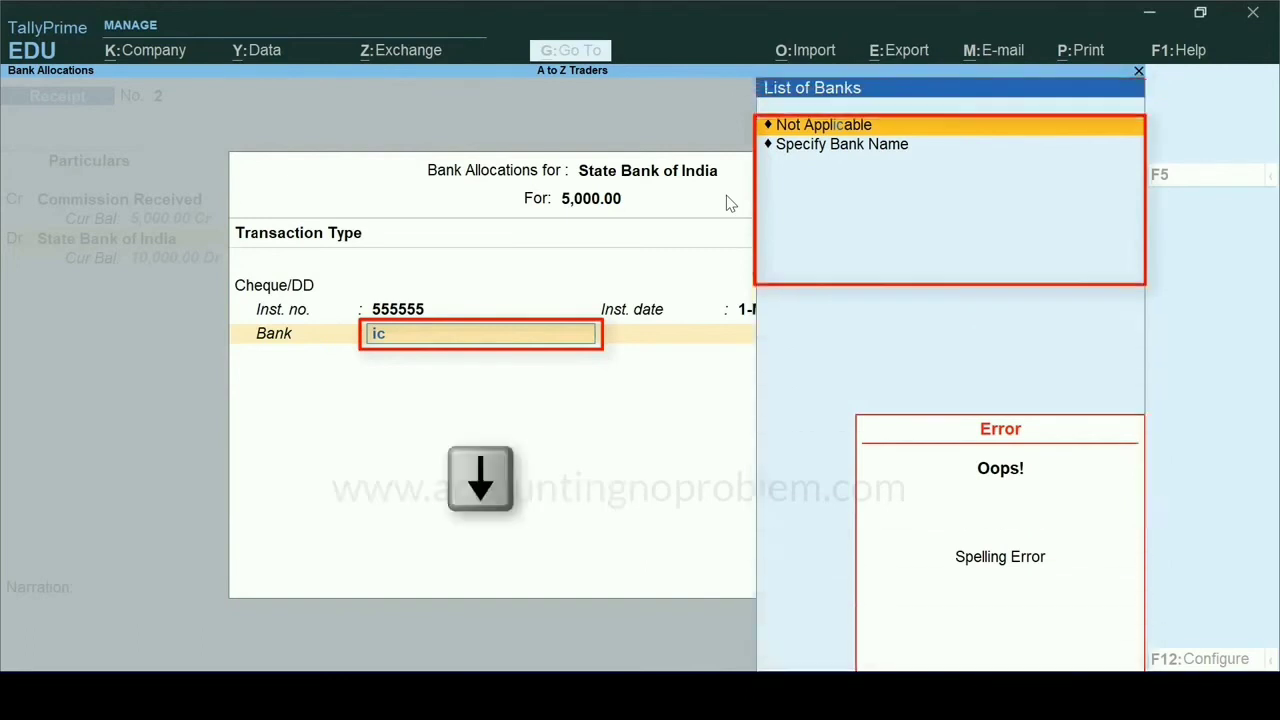
key(Down)
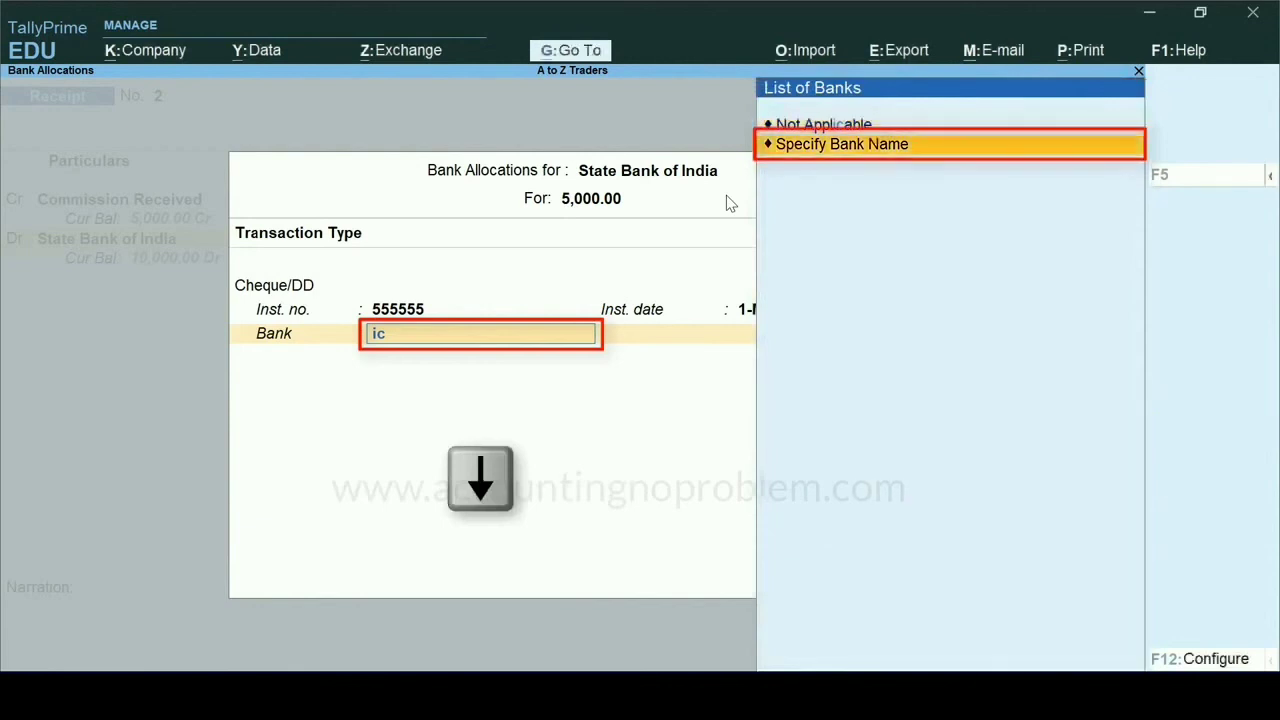
key(Return)
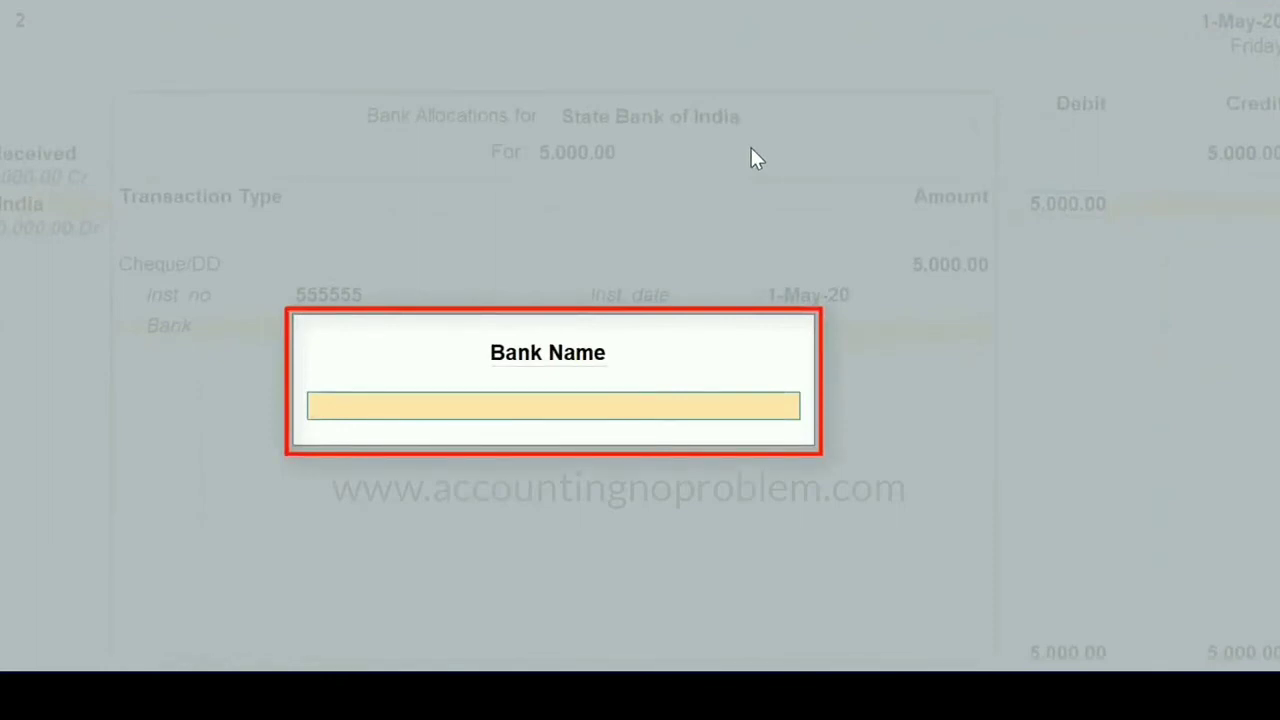
text(ICICI Bank)
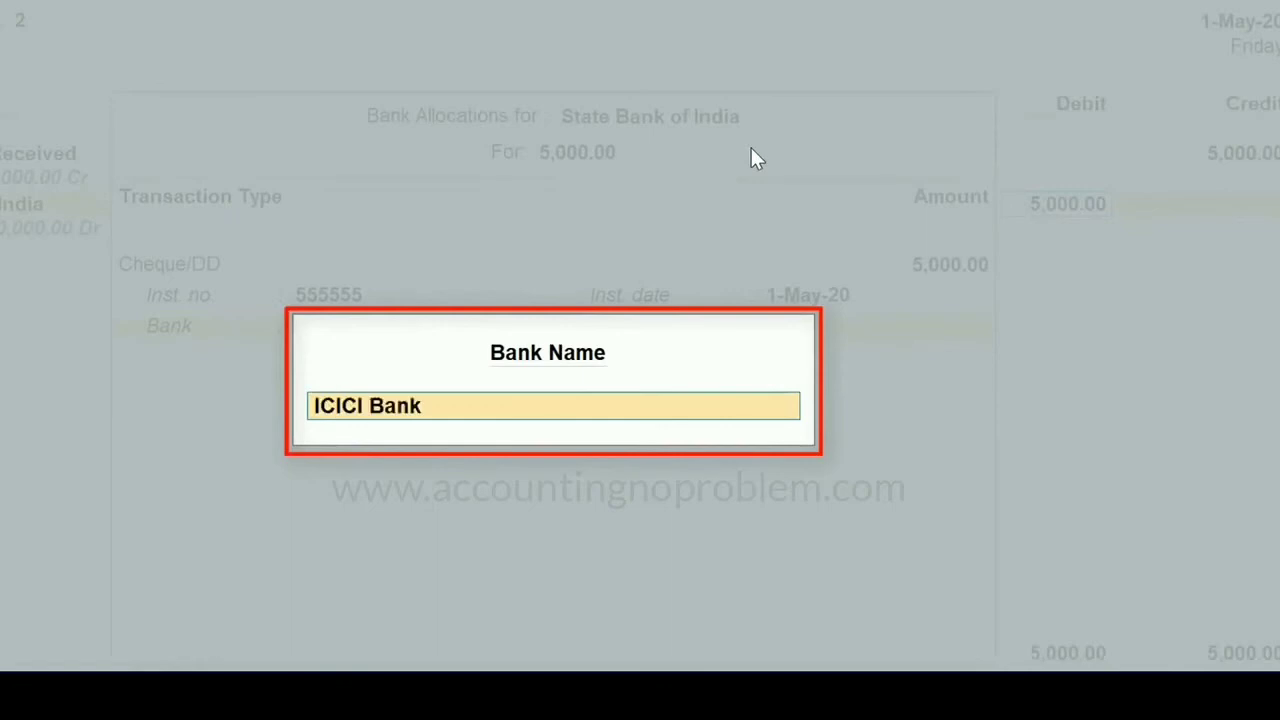
key(Return)
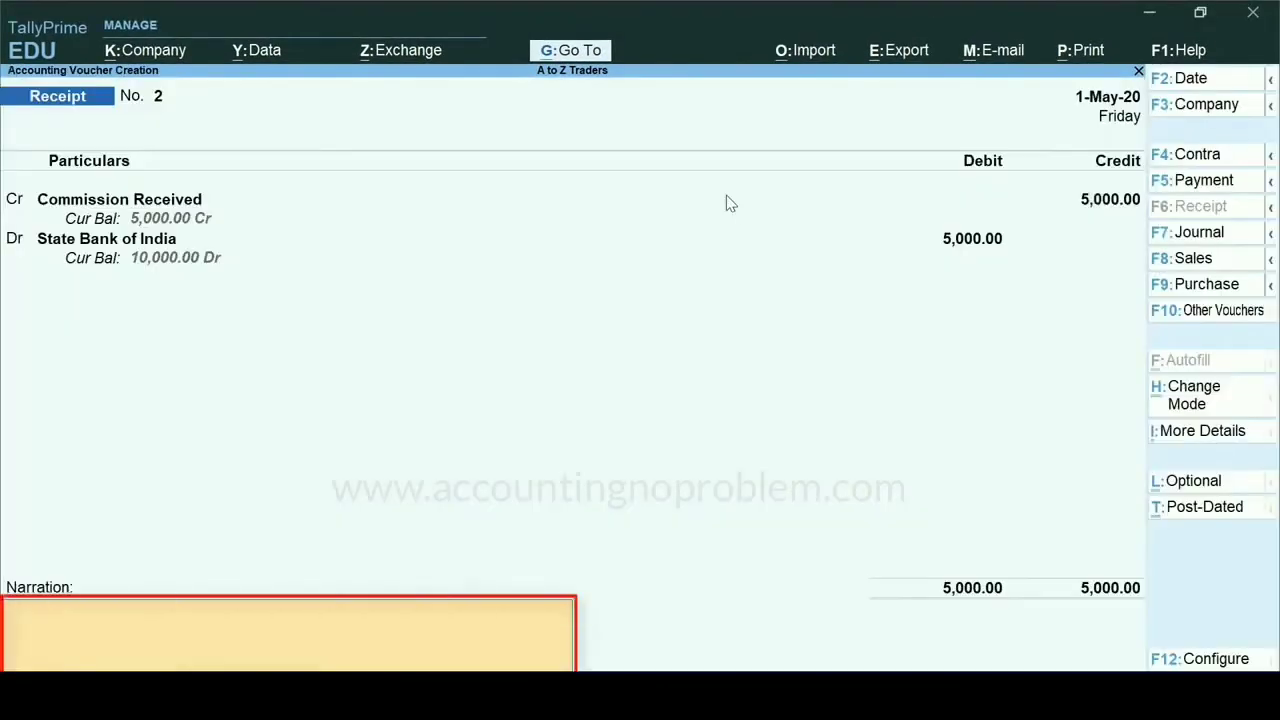
- Add the narration "being commision received from Ashok Traders vide cheque no.555555 deposited in SBI." and save the receipt voucher
text(being commision received from Ashok Traders vide cheque no.555555 deposited in SBI.)
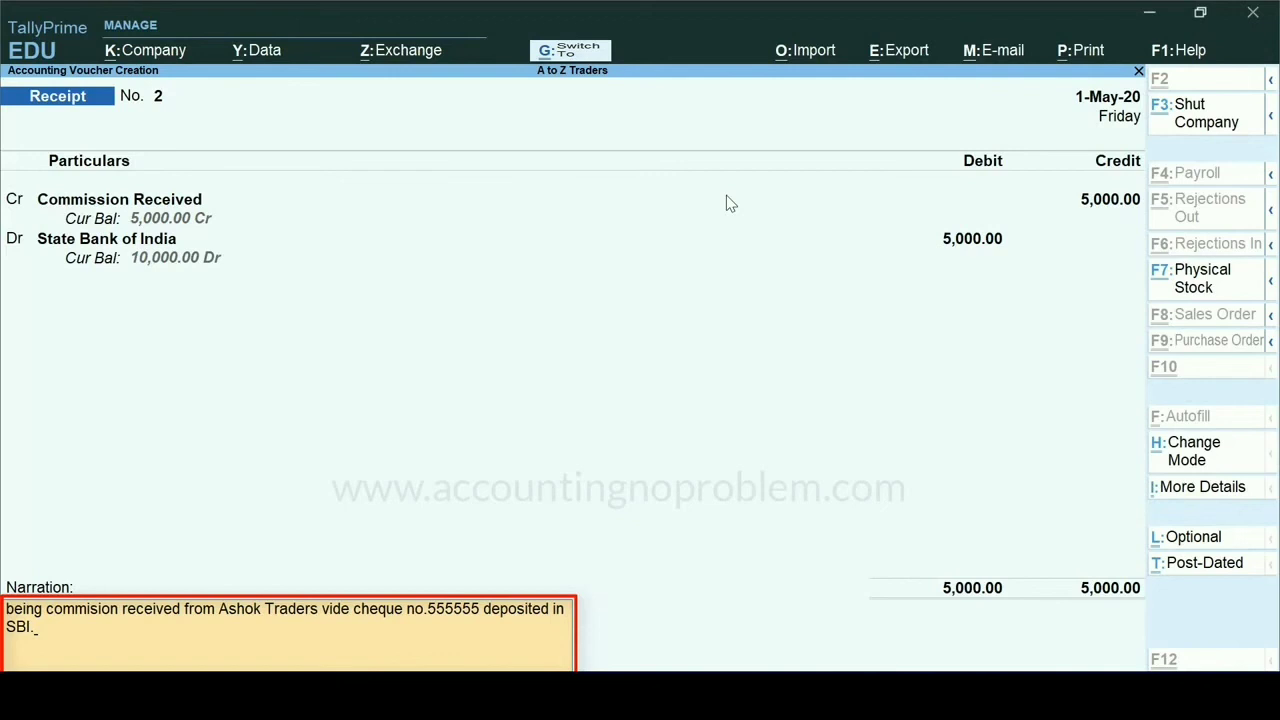
key(ctrl+a)
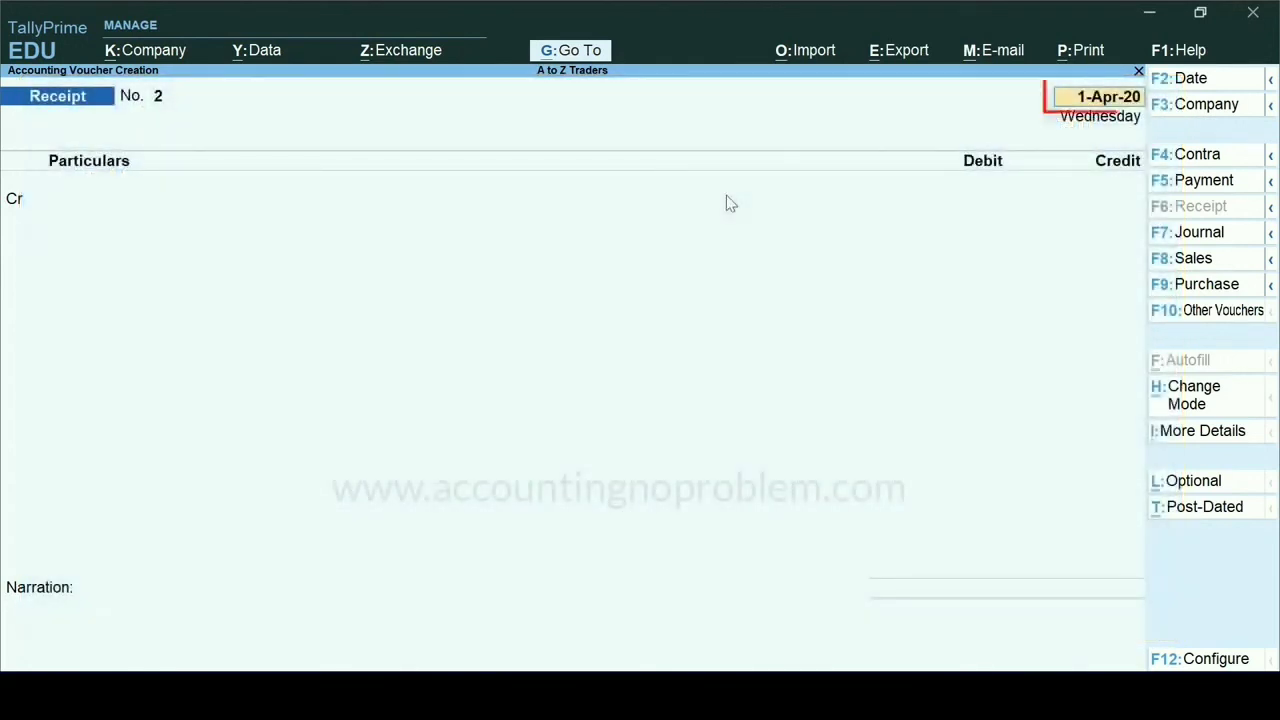
- Set the new receipt voucher's date to 2/5
text(2/5)
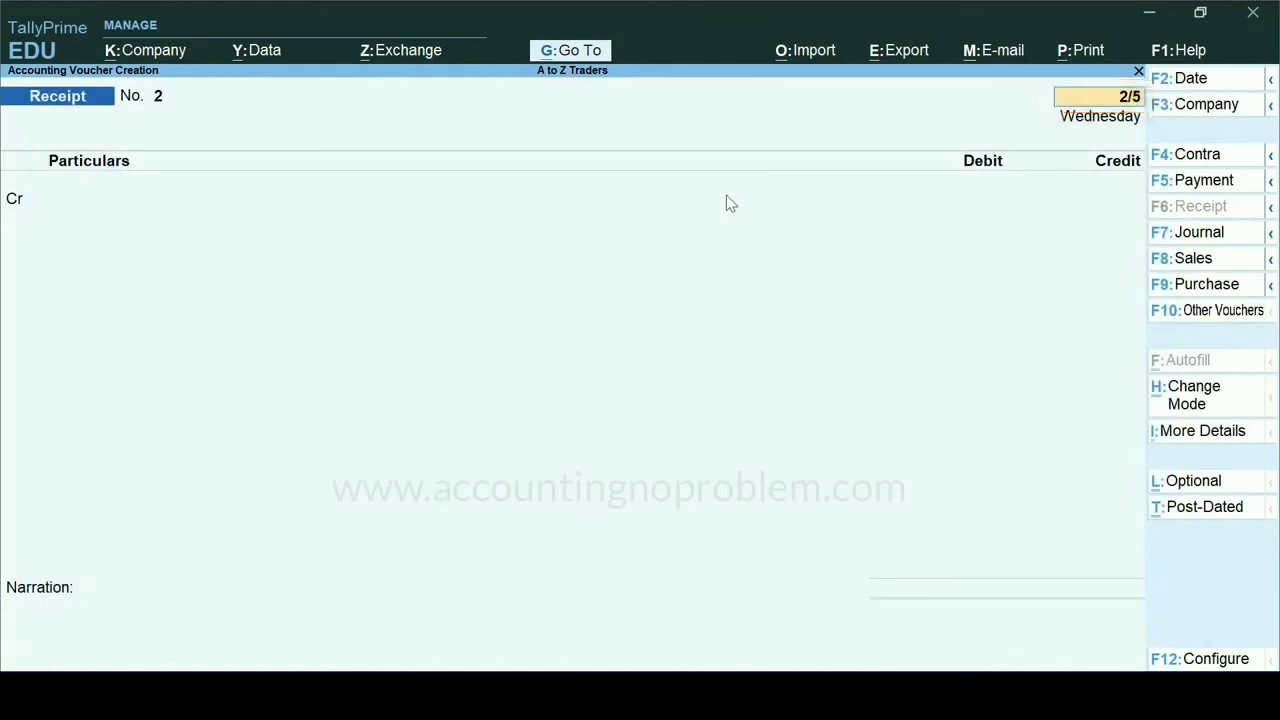
key(Return)
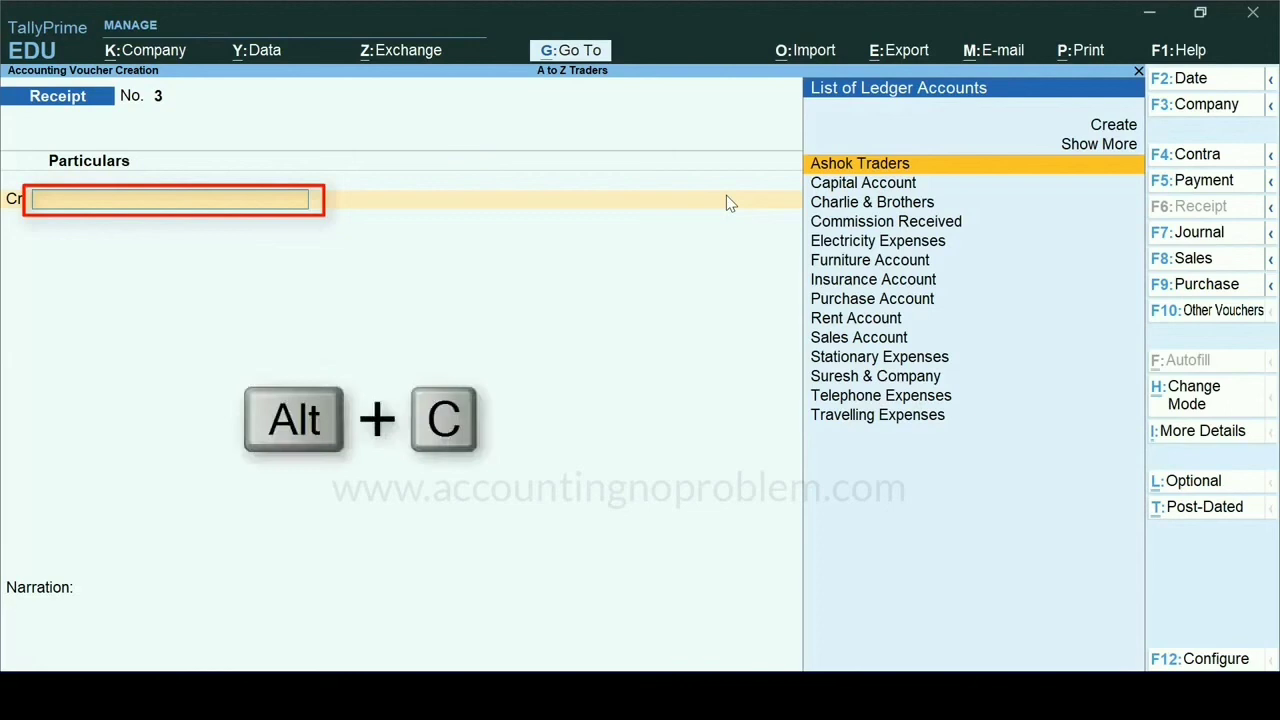
key(alt+c)
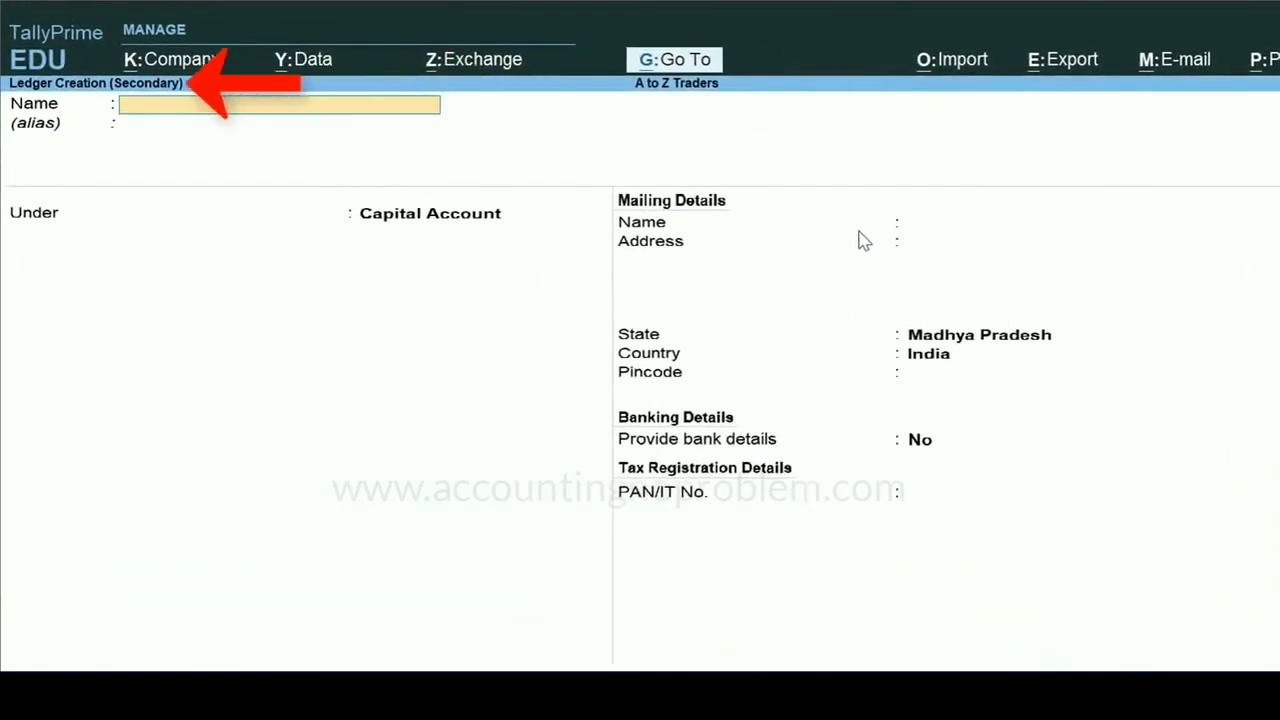
key(Escape)
key(Escape)
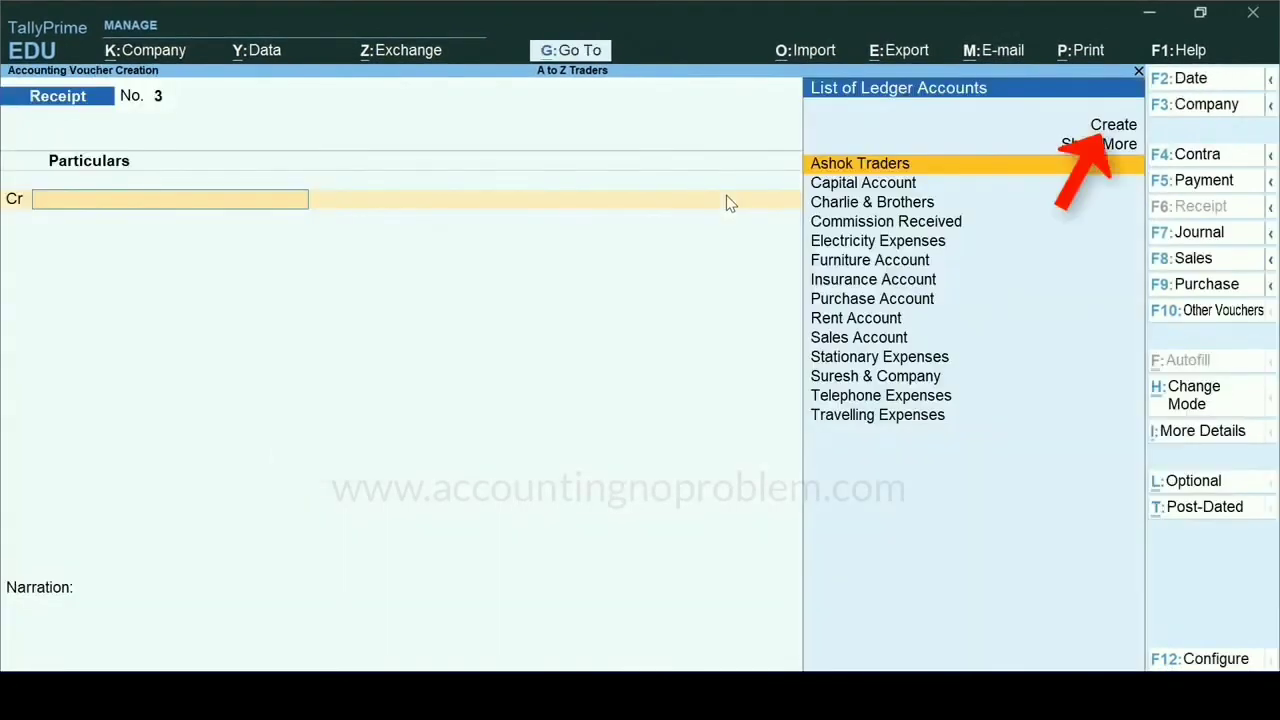
- Start creating a new ledger from the voucher's Cr line and name it Mohan Traders
key(Up)
key(Return)
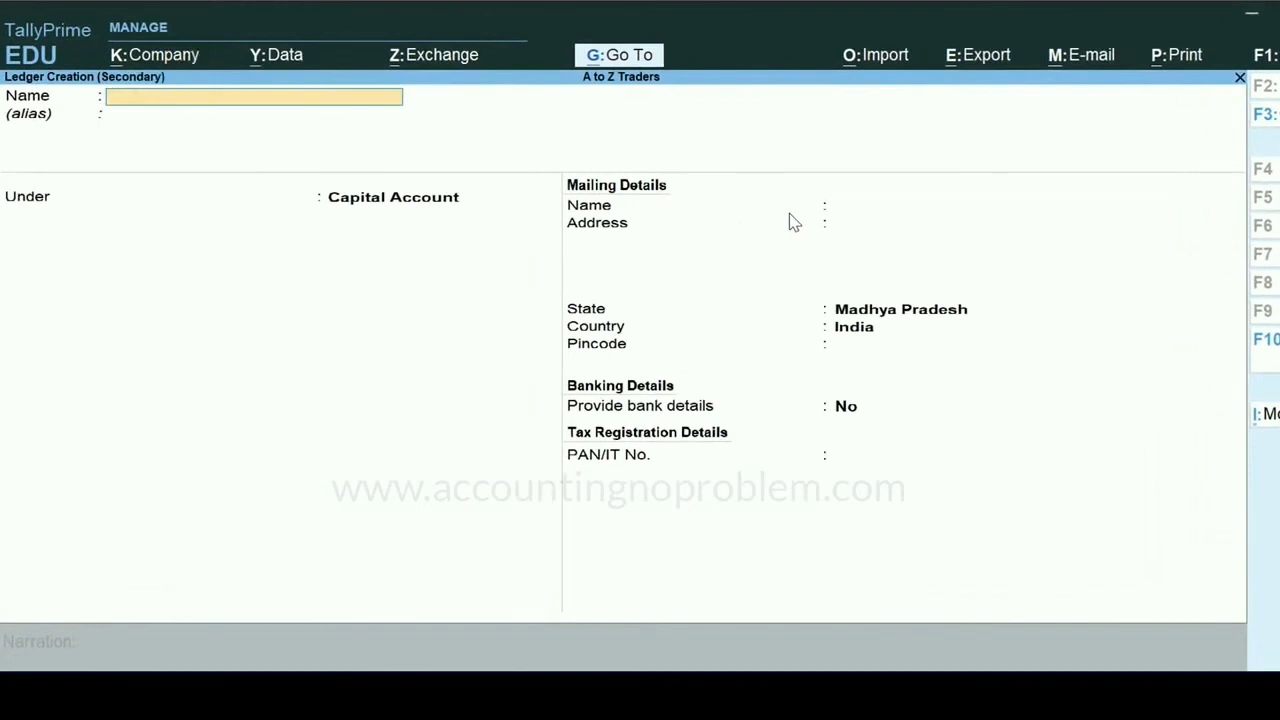
text(Mohan Traders)
key(Return)
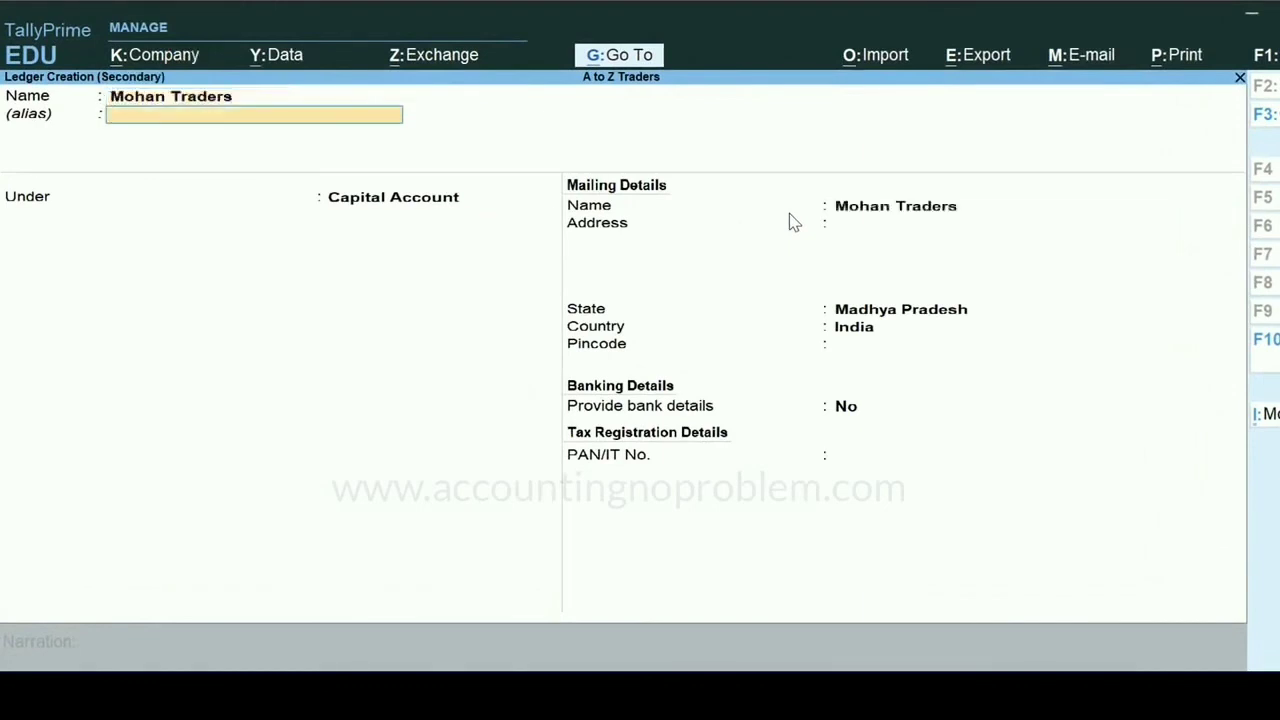
- Place the Mohan Traders ledger under Sundry Debtors, leave its alias blank, accept the remaining defaults and save it
key(Return)
text(Deb)
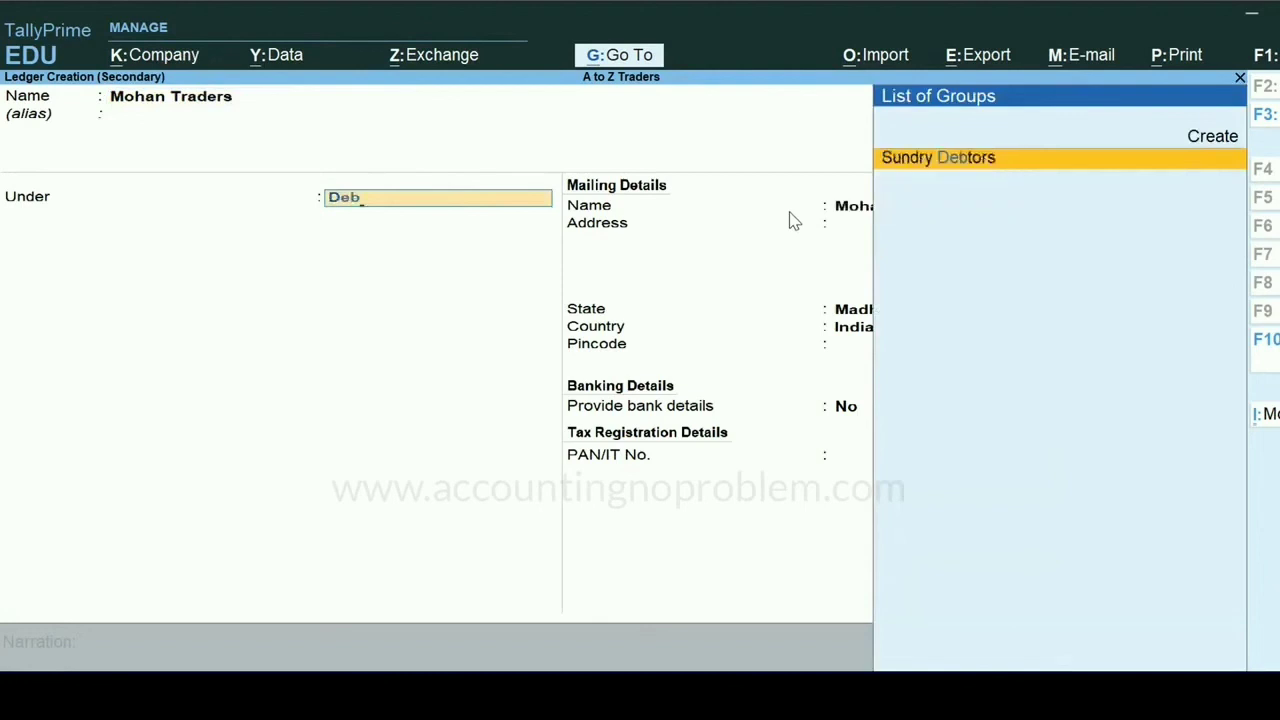
key(Return)
key(Return)
key(Return)
key(Return)
key(Return)
key(Return)
key(Return)
key(Return)
key(Return)
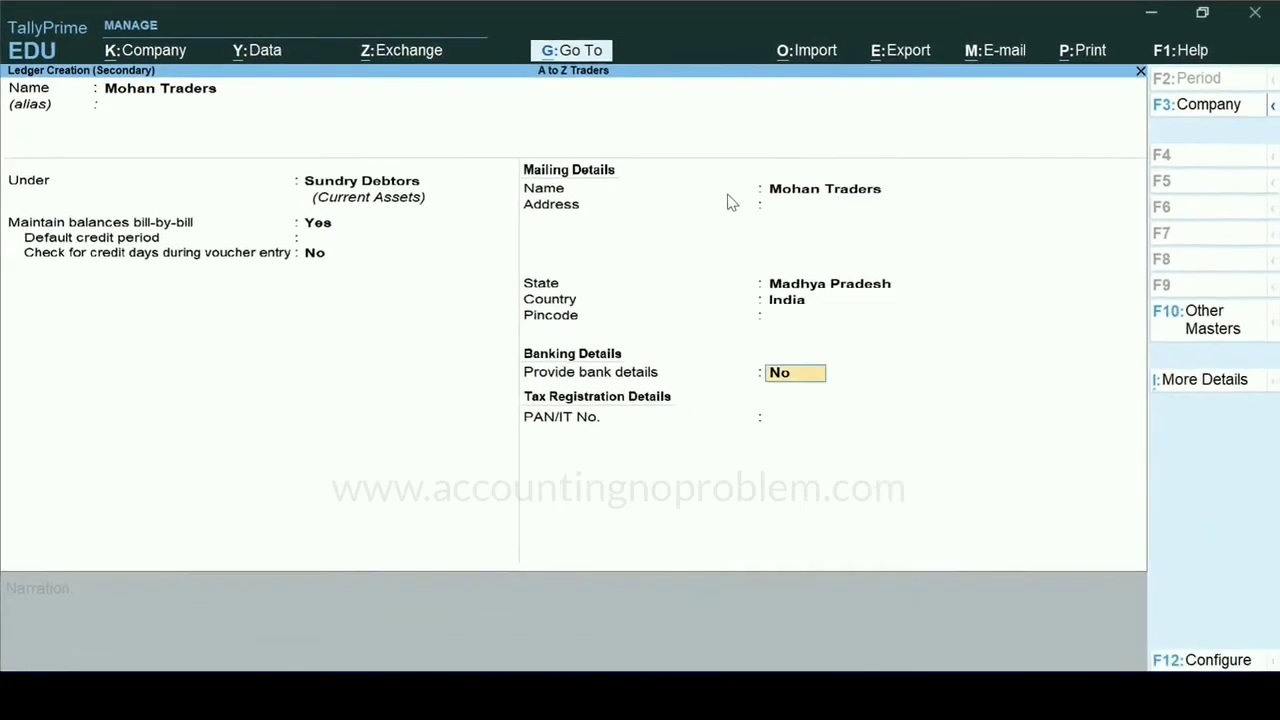
key(Return)
key(Return)
key(Return)
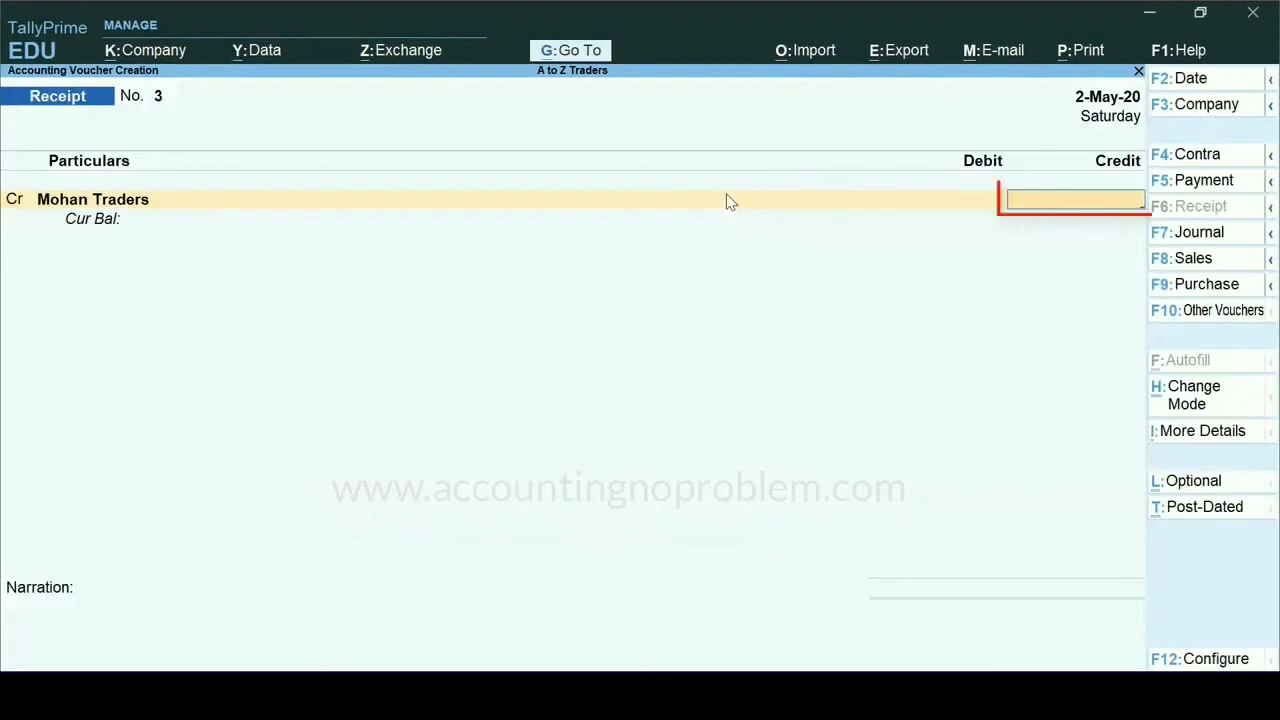
- Credit Mohan Traders with 10,000 and go back from the bill-wise details to the voucher's amount
text(10000)
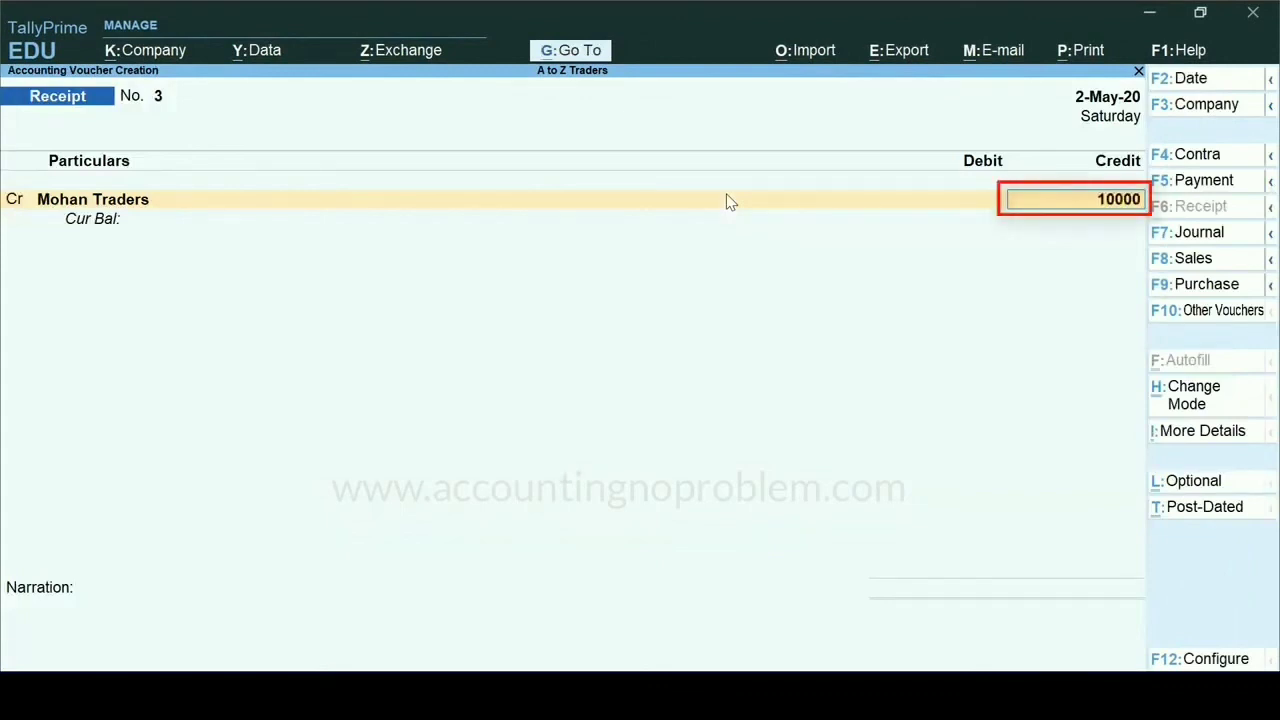
key(Return)
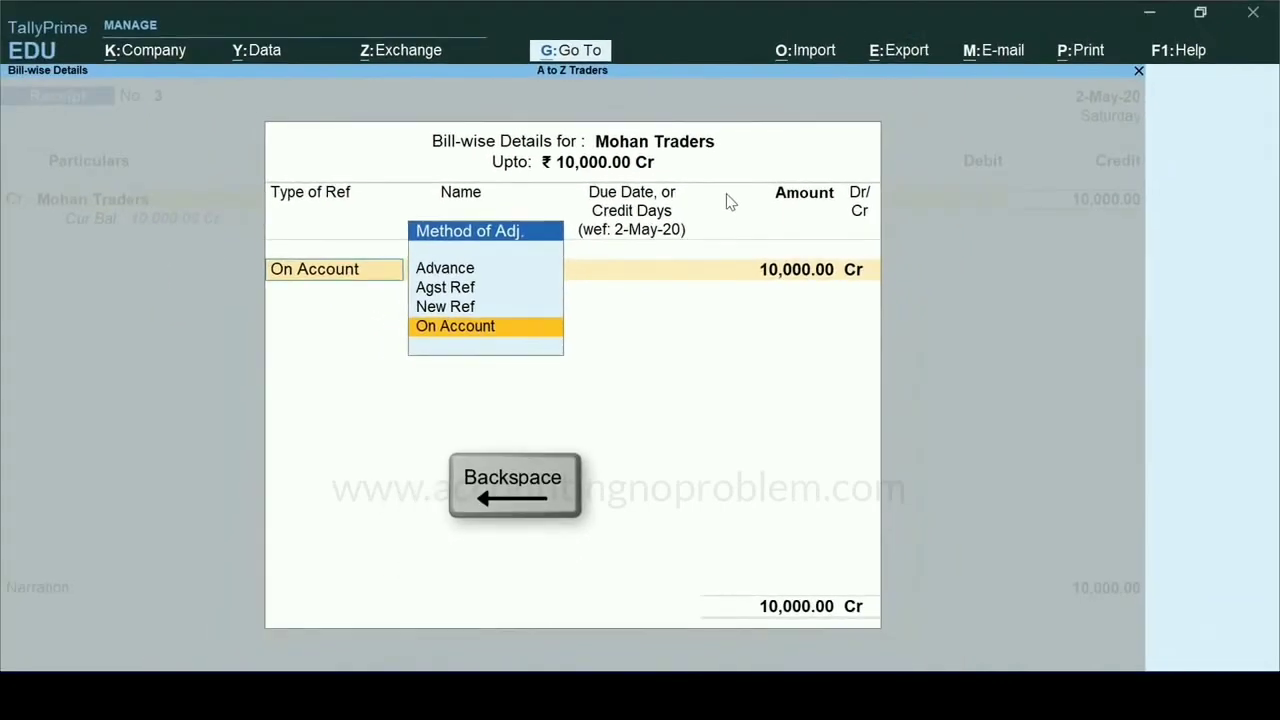
key(BackSpace)
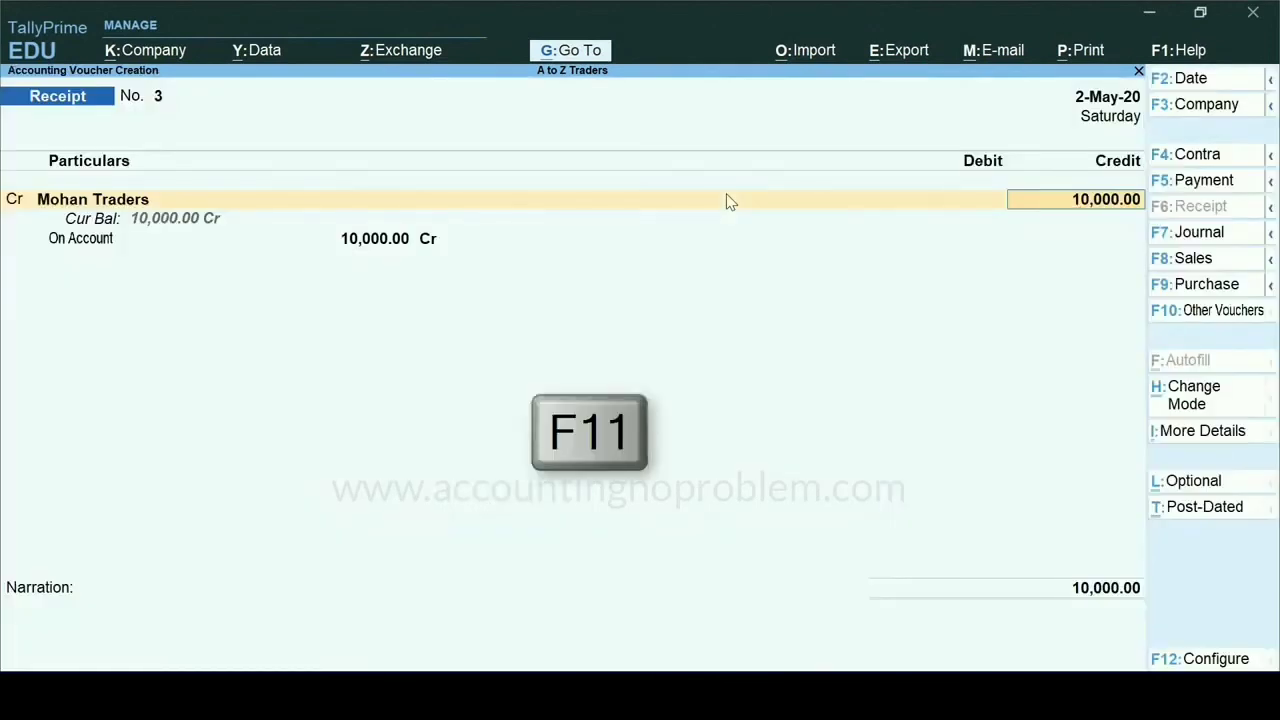
- Disable bill-wise entry in the company features of A to Z Traders and save the change
key(F11)
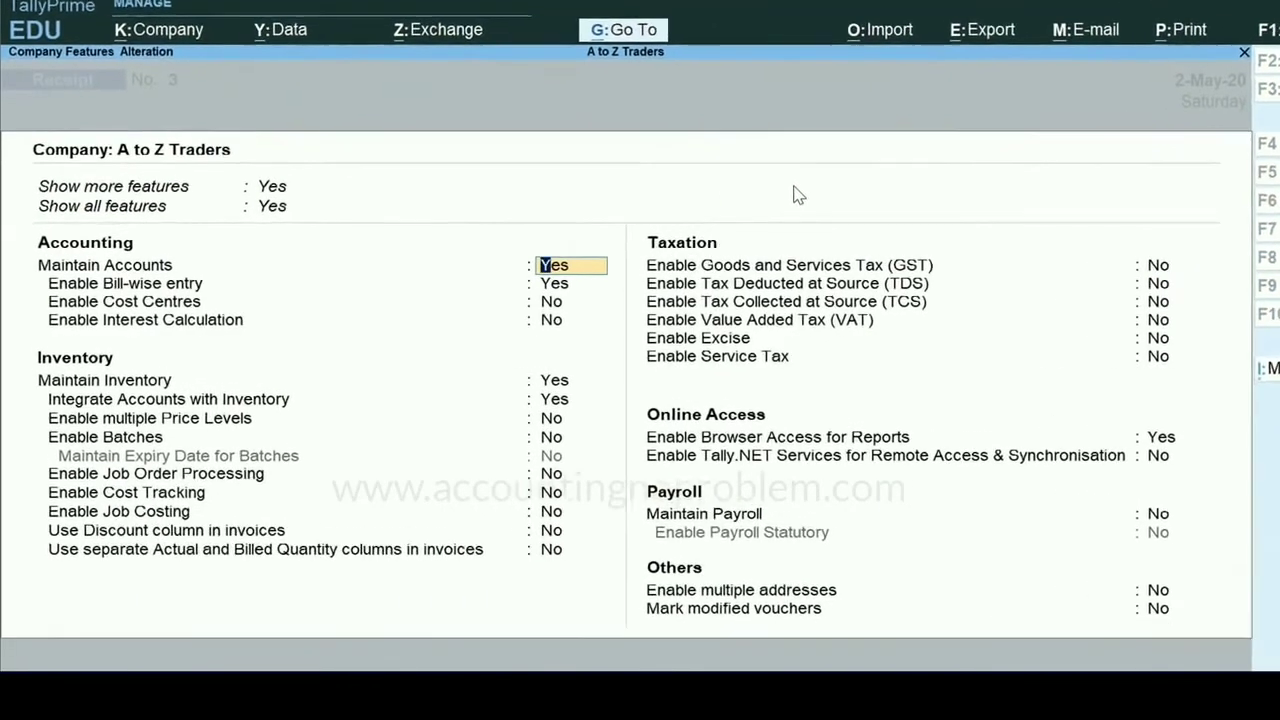
key(Return)
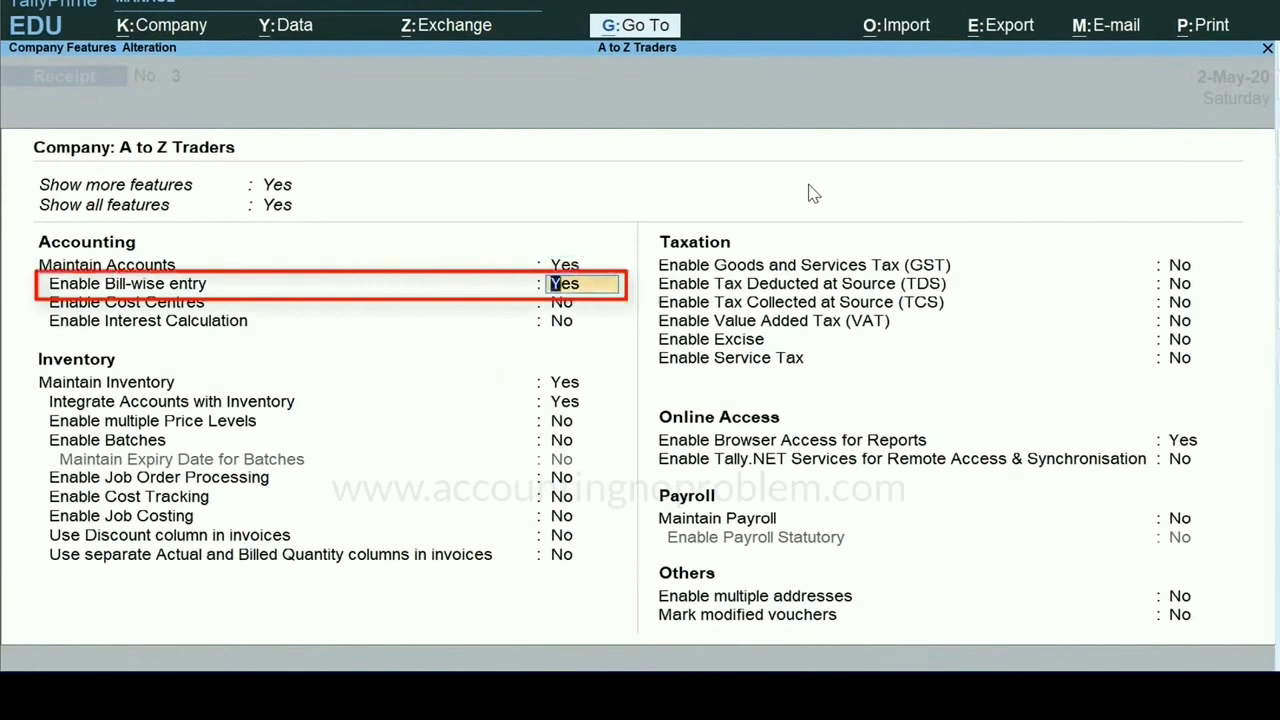
text(n)
key(Return)
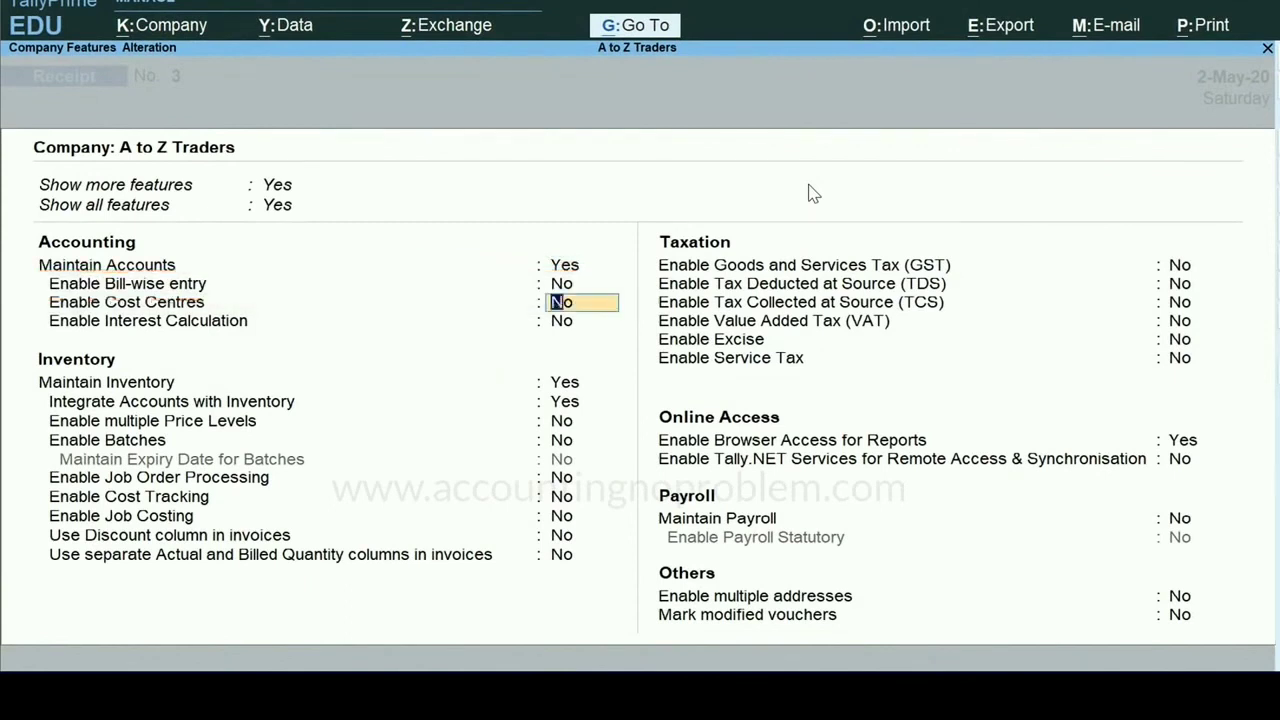
key(ctrl+a)
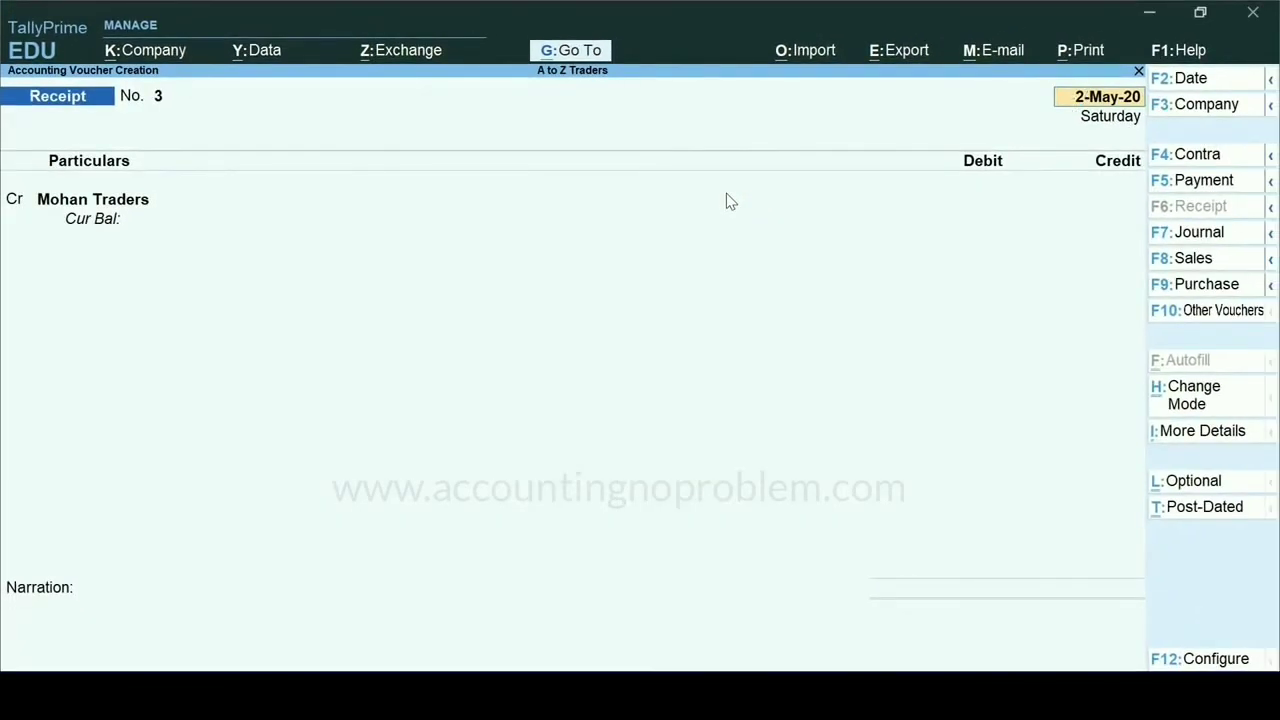
- Keep the receipt voucher's date and its Mohan Traders credit ledger, and enter the credit amount 10,000
key(Return)
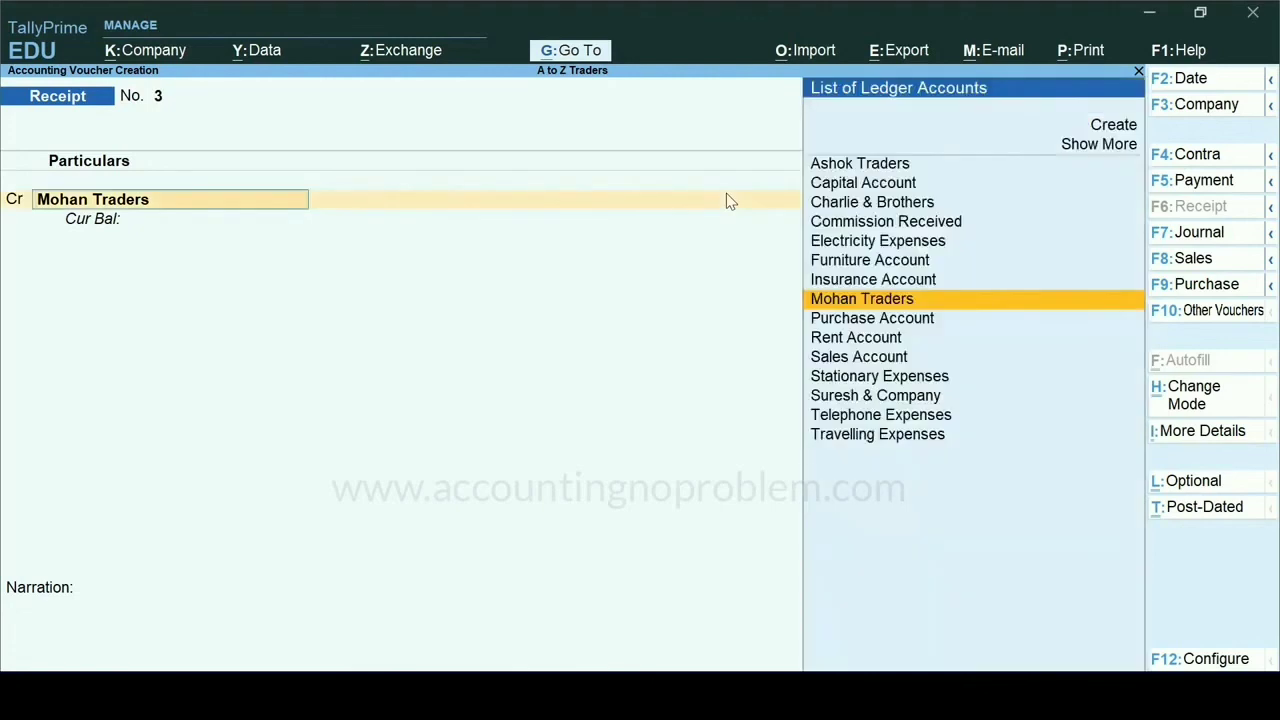
key(Return)
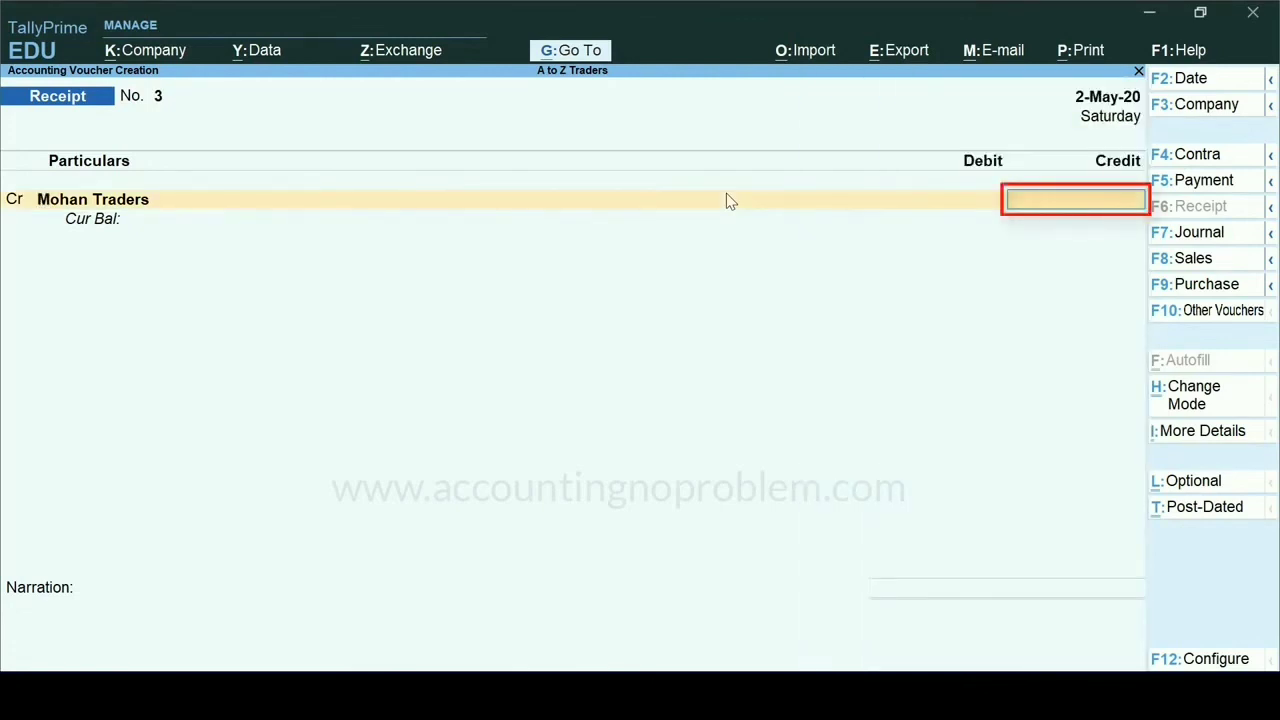
text(10000)
key(Return)
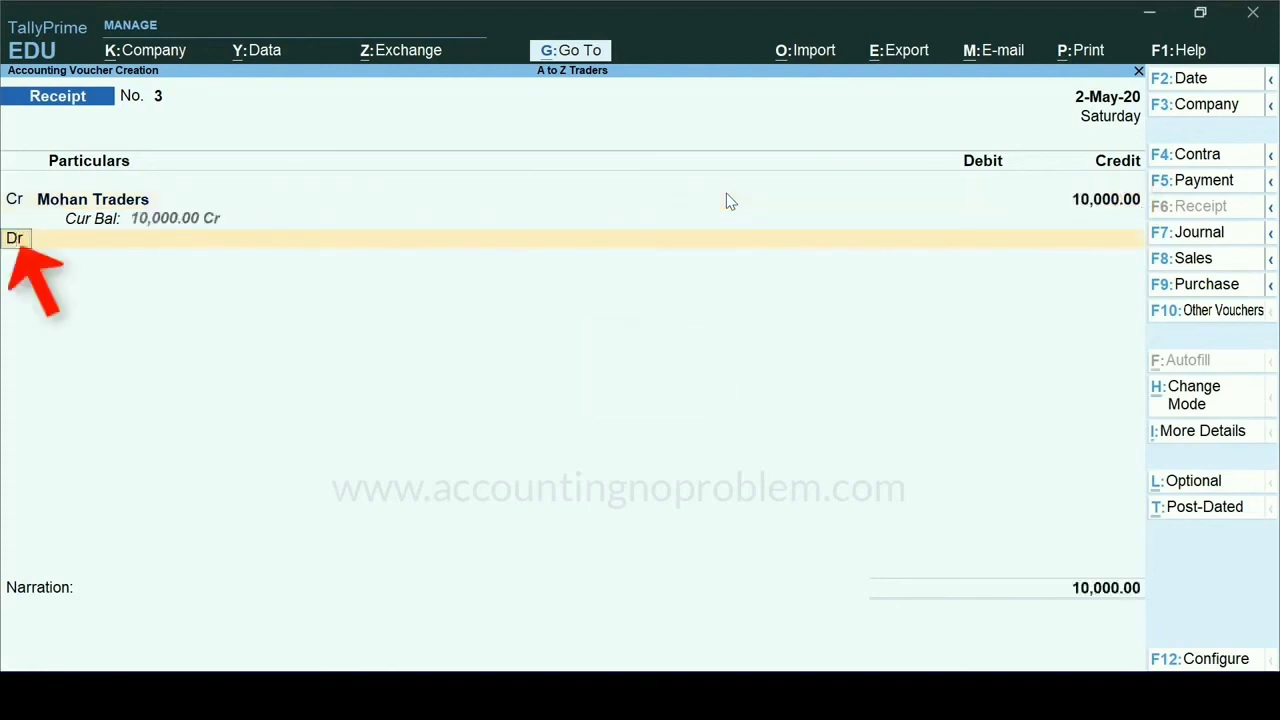
- Debit Cash with 10,000, add the narration "Being advance received against order from Mohan Traders by cash." and save the receipt voucher
key(Return)
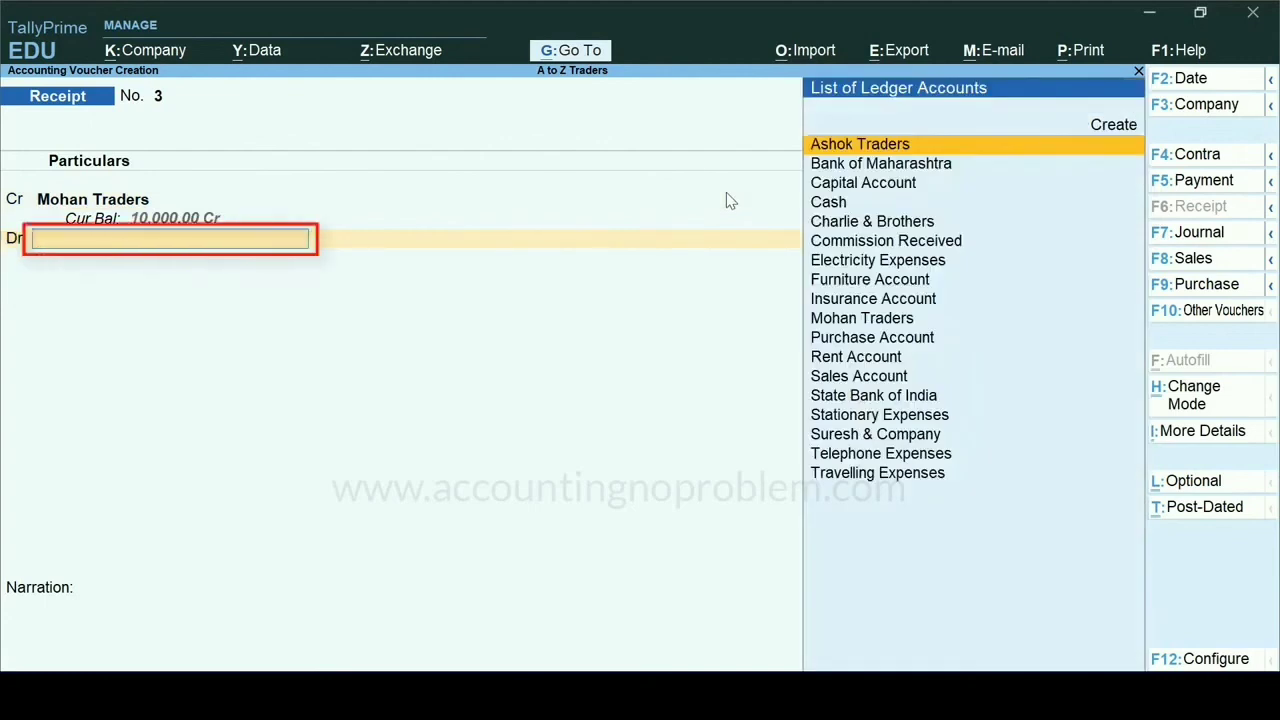
text(cash)
key(Return)
key(Return)
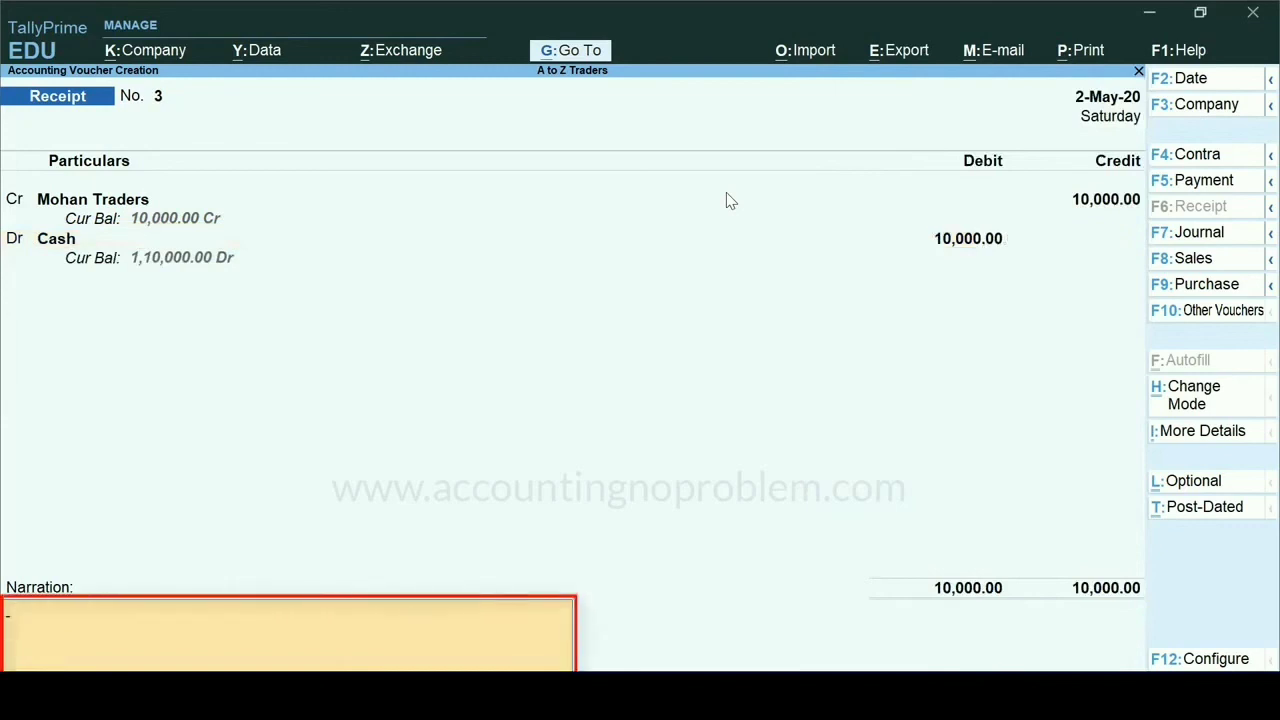
text(Being advance received against order from Mohan Traders by cash.)
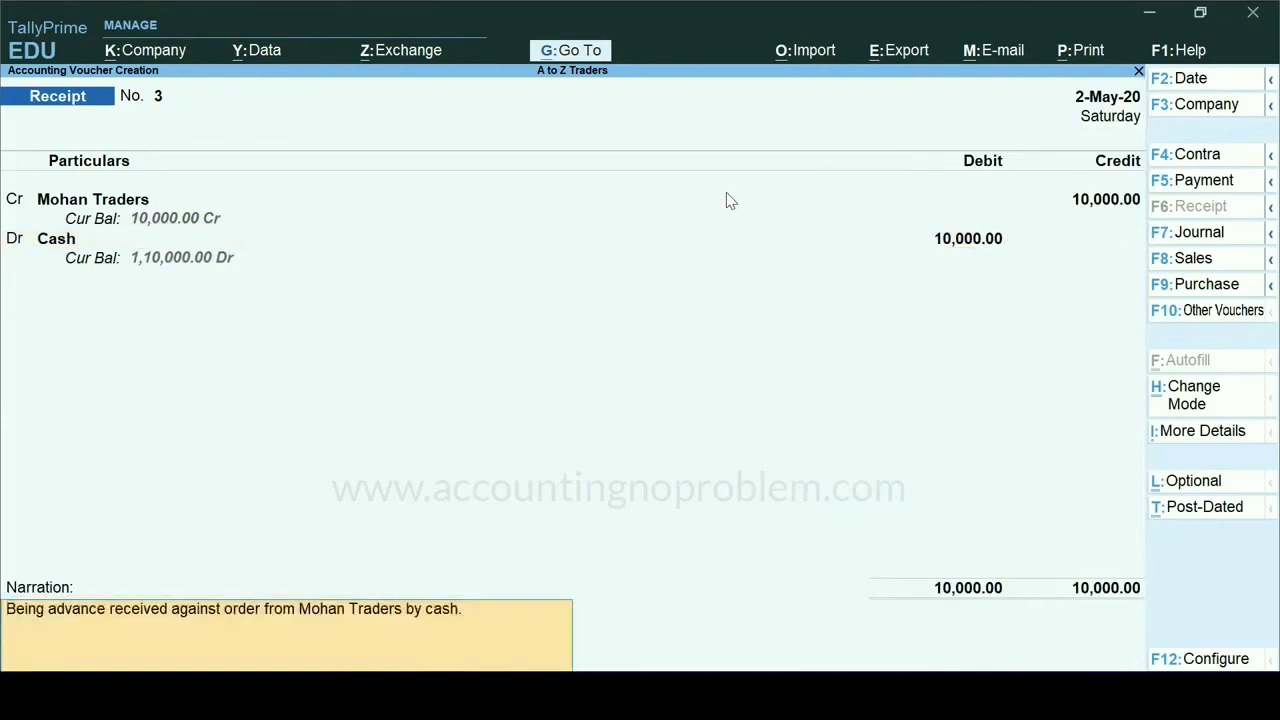
key(ctrl+a)
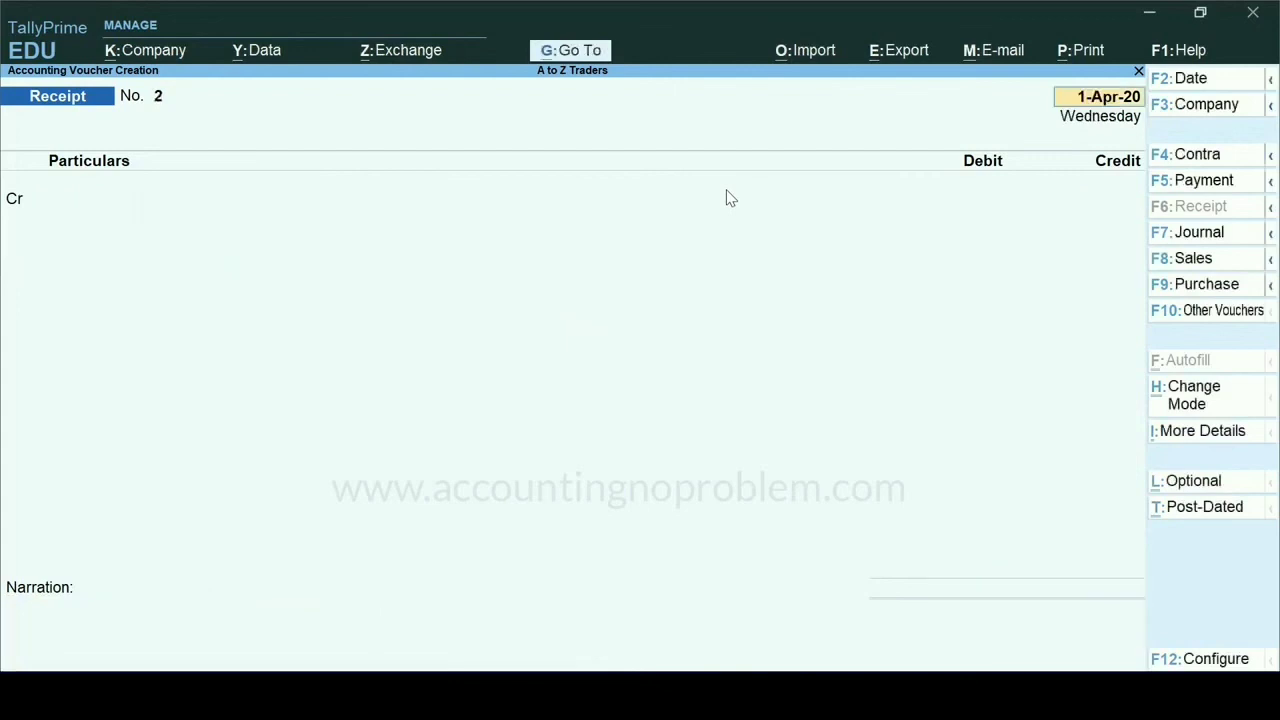